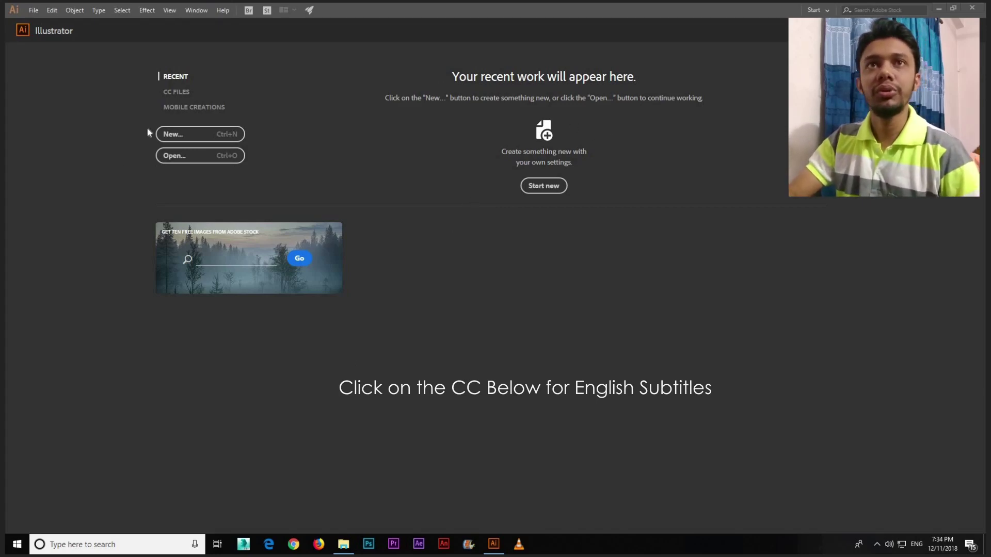
Step: Create a new blank Web document in Illustrator, then bring up a maximized Chrome window
{"action": "left_click", "coordinate": [34, 10]}
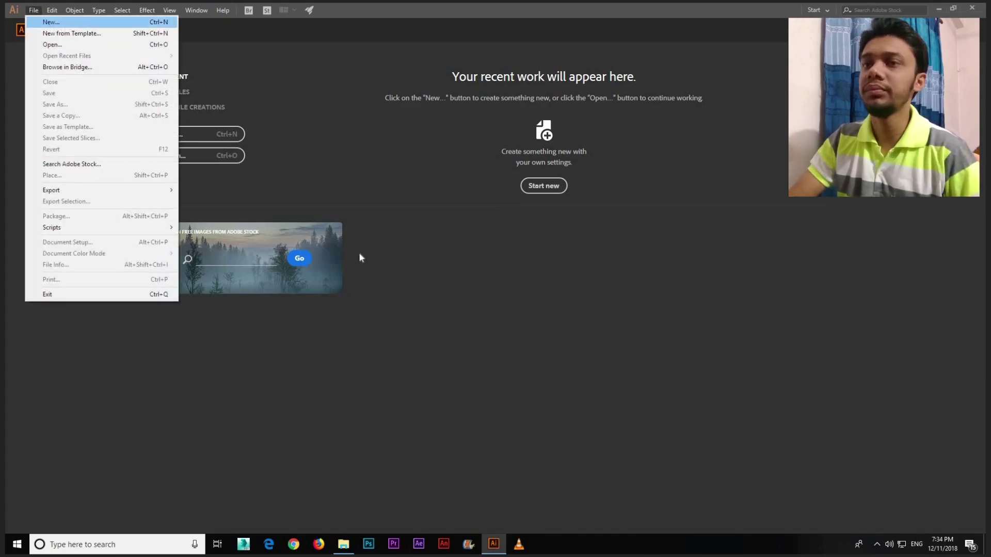
{"action": "key", "text": "Return"}
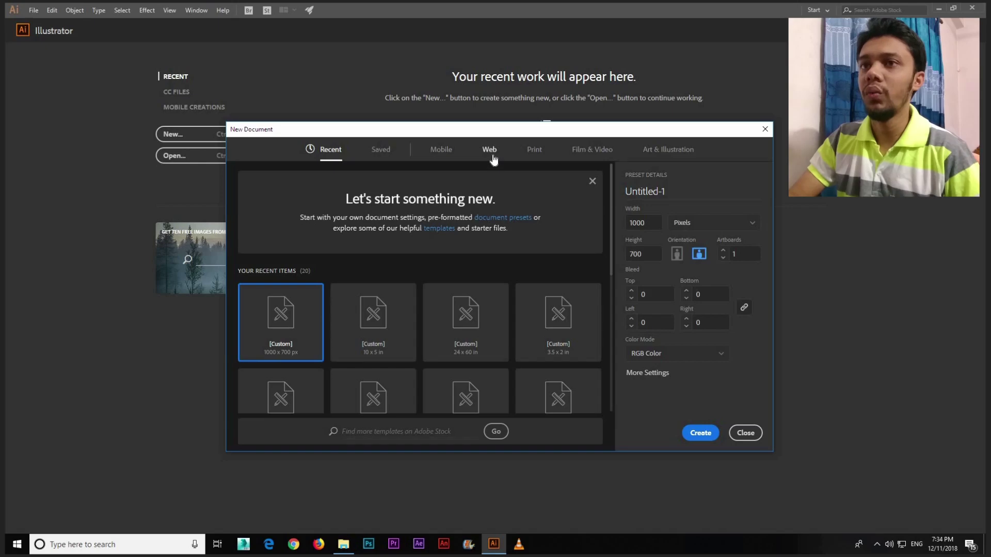
{"action": "left_click", "coordinate": [493, 158]}
{"action": "left_click", "coordinate": [700, 432]}
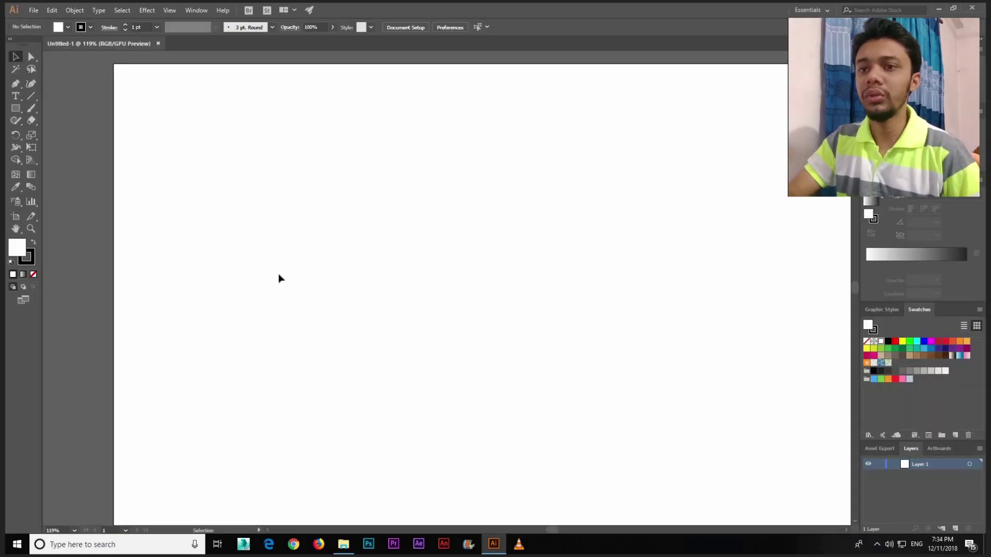
{"action": "left_click", "coordinate": [294, 546]}
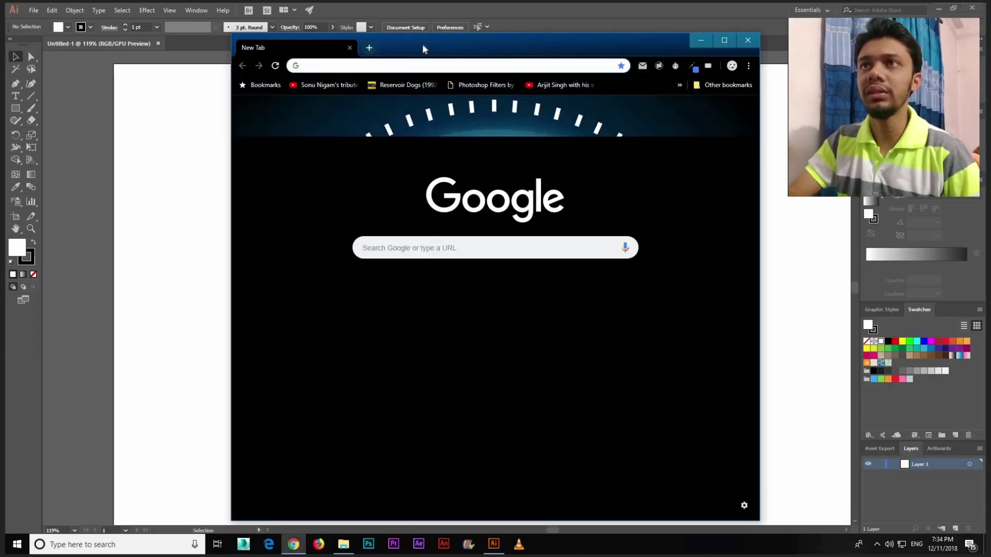
{"action": "double_click", "coordinate": [423, 49]}
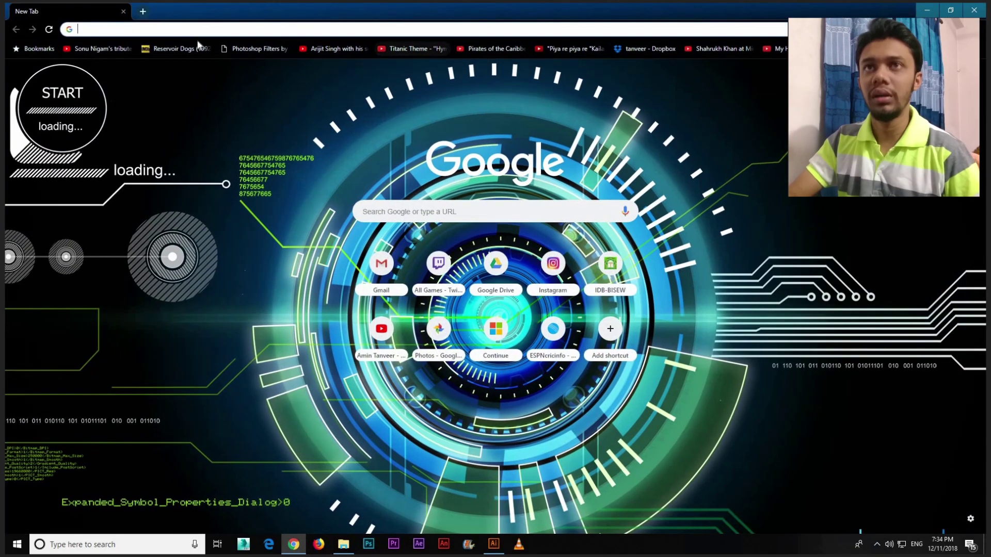
Step: Search Google for 'lorem ipsum' and open the lipsum.com result
{"action": "type", "text": "l"}
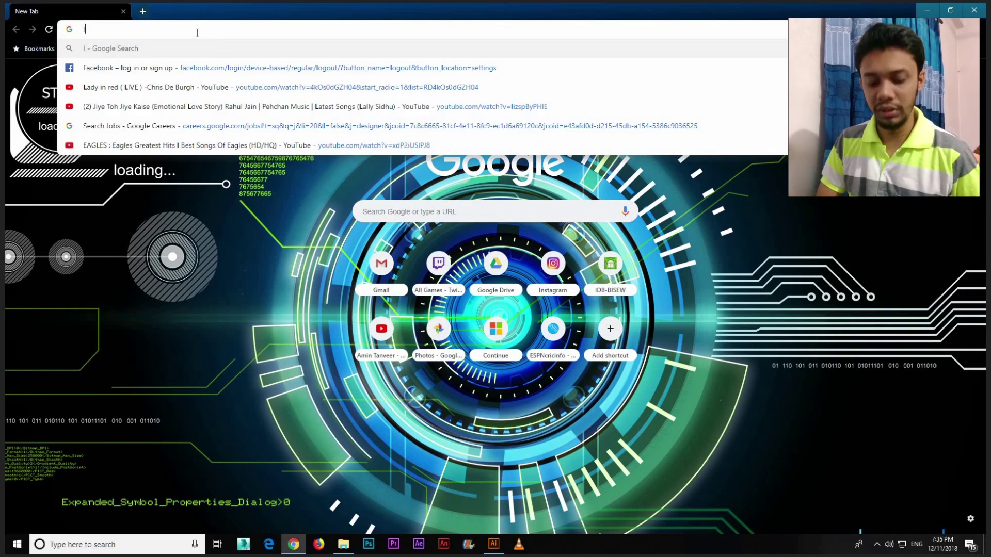
{"action": "type", "text": "orem ips"}
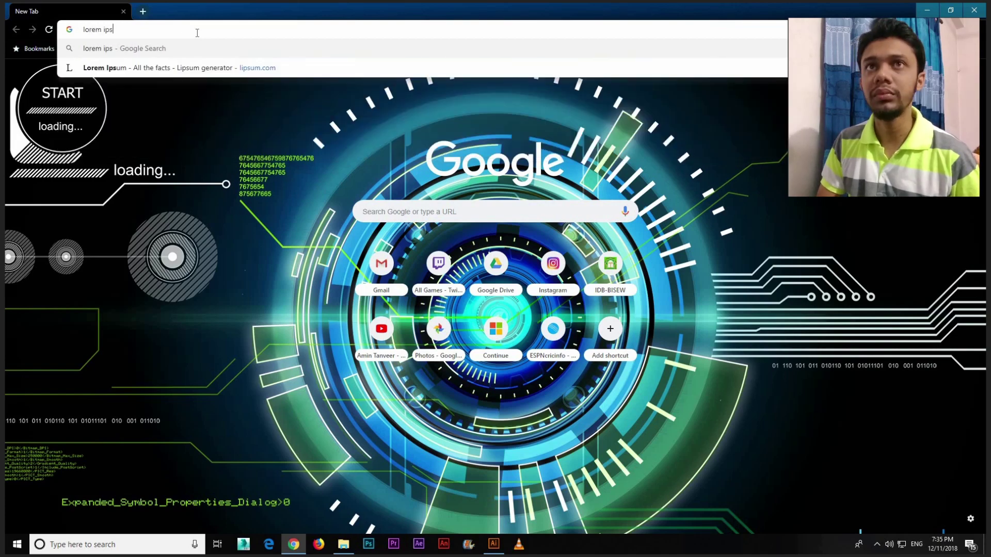
{"action": "type", "text": "um"}
{"action": "key", "text": "Return"}
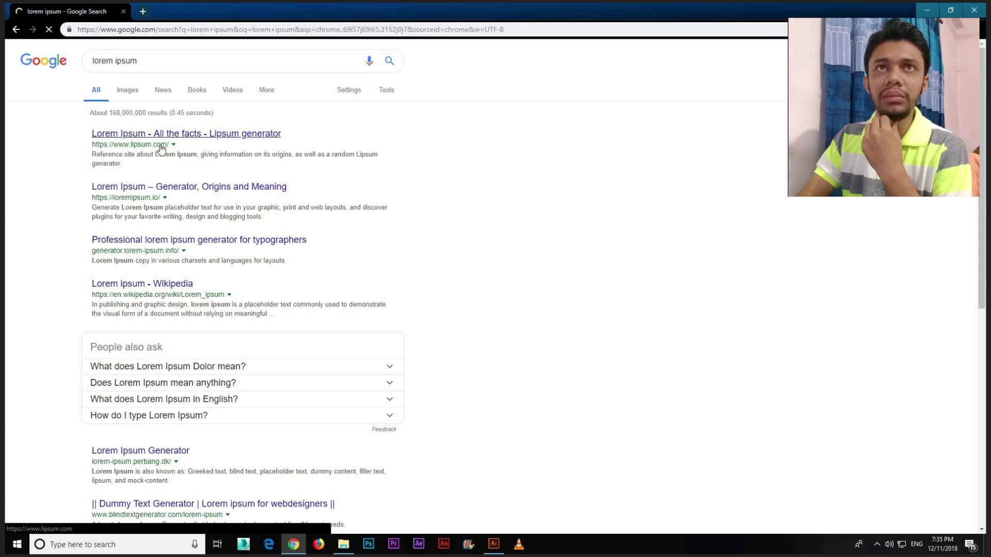
{"action": "left_click", "coordinate": [101, 157]}
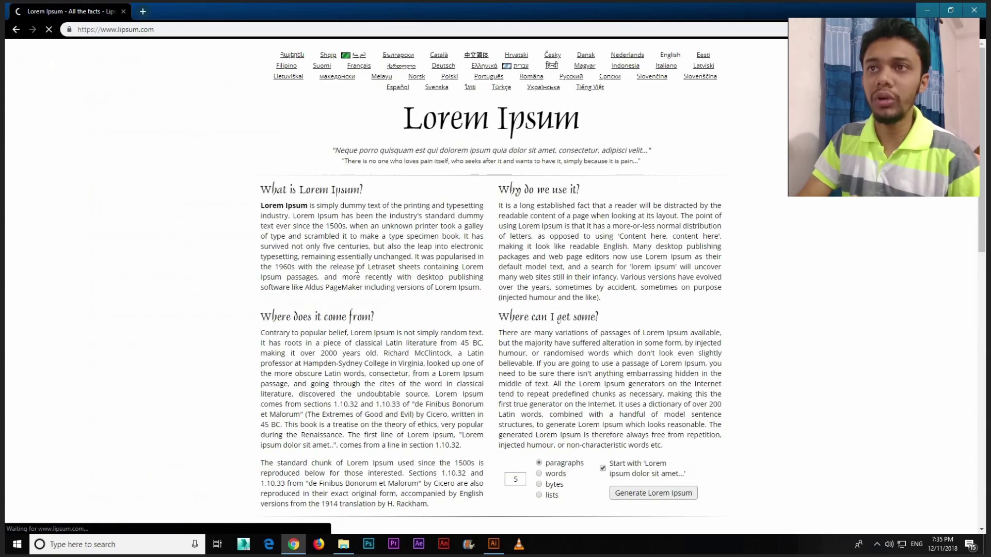
Step: Select the 'Where does it come from?' paragraphs, then return to Illustrator
{"action": "left_click_drag", "start_coordinate": [313, 241], "coordinate": [266, 209]}
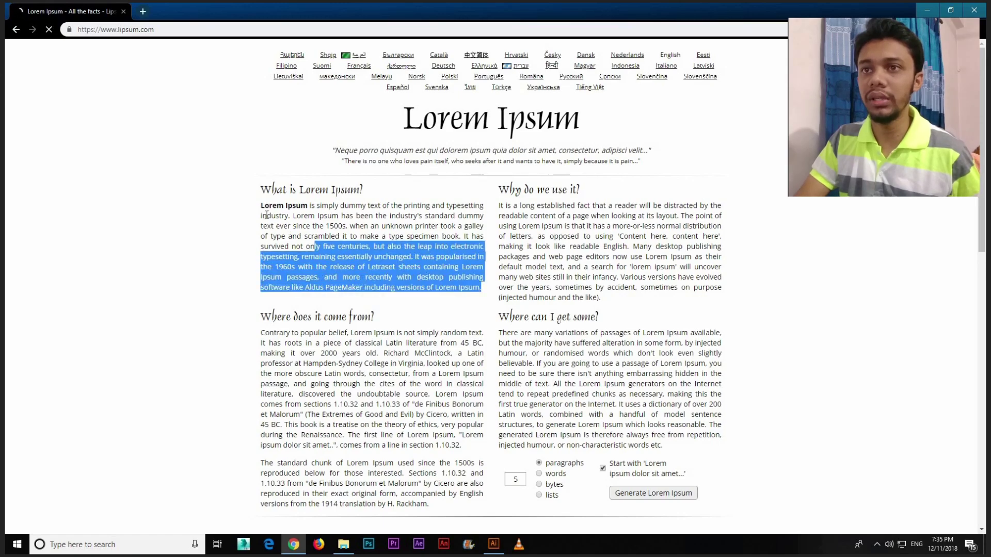
{"action": "left_click", "coordinate": [276, 354]}
{"action": "scroll", "coordinate": [276, 354], "scroll_direction": "down", "scroll_amount": 2}
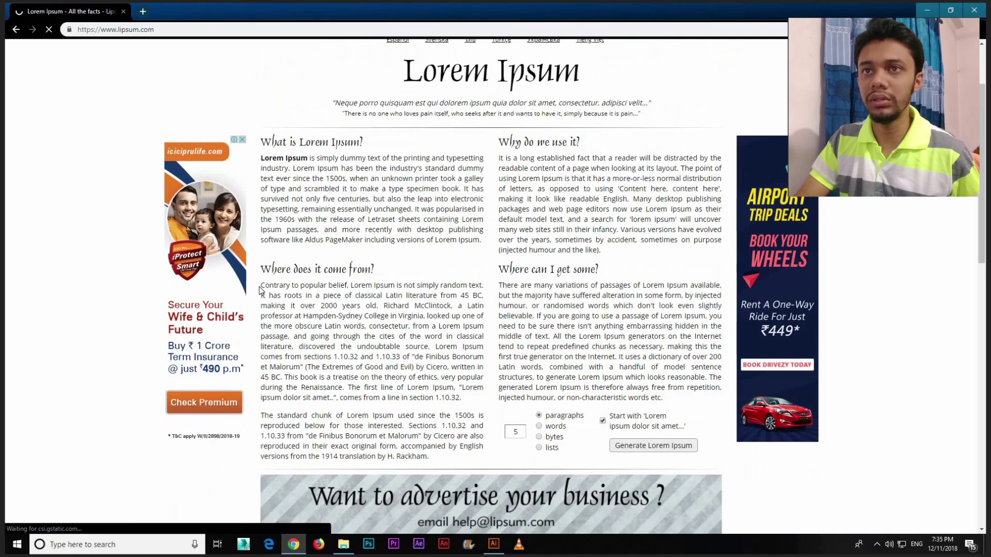
{"action": "left_click_drag", "start_coordinate": [261, 283], "coordinate": [436, 457]}
{"action": "key", "text": "ctrl+c"}
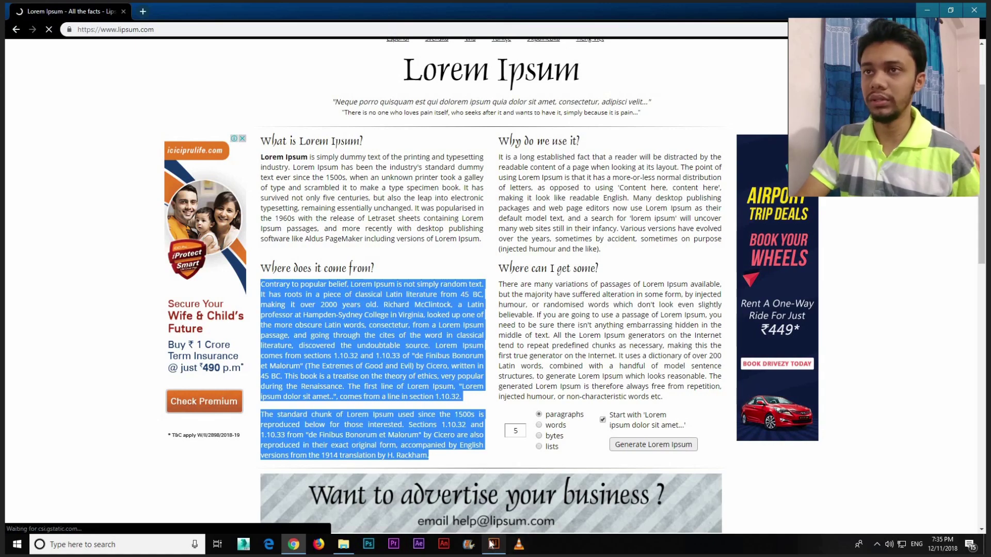
{"action": "left_click", "coordinate": [494, 544]}
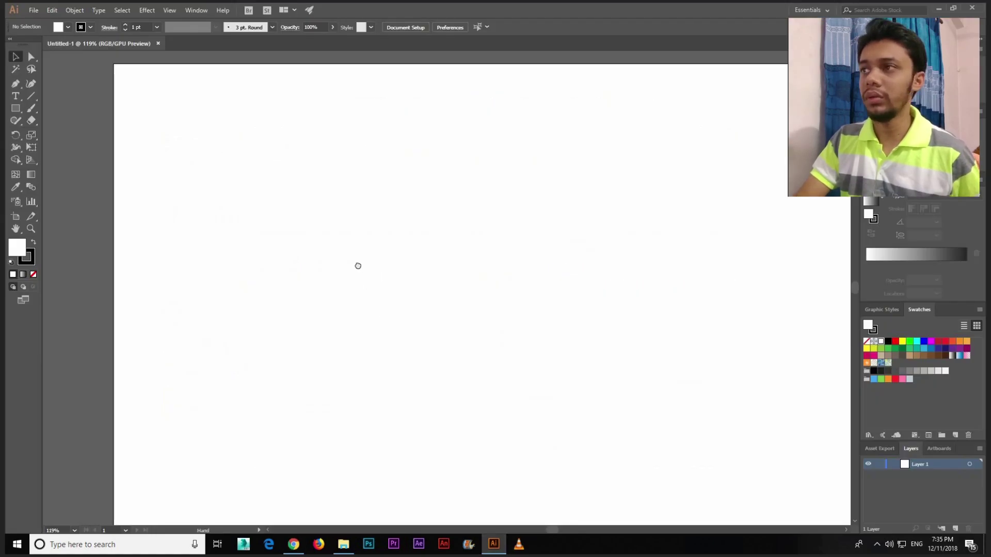
Step: Draw a large 577 x 494 px rectangle on the artboard to hold the text
{"action": "left_click_drag", "start_coordinate": [356, 265], "coordinate": [348, 269]}
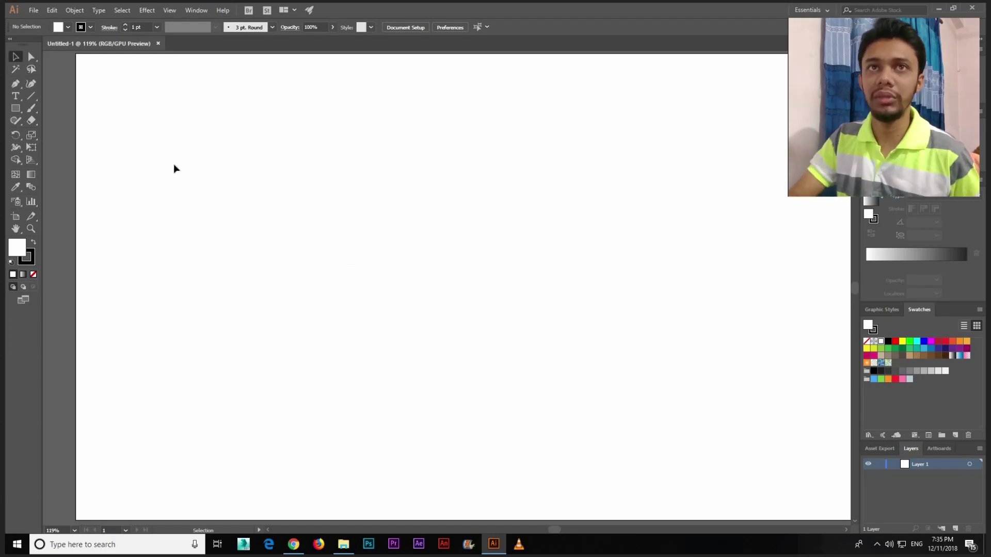
{"action": "left_click_drag", "start_coordinate": [15, 108], "coordinate": [67, 104]}
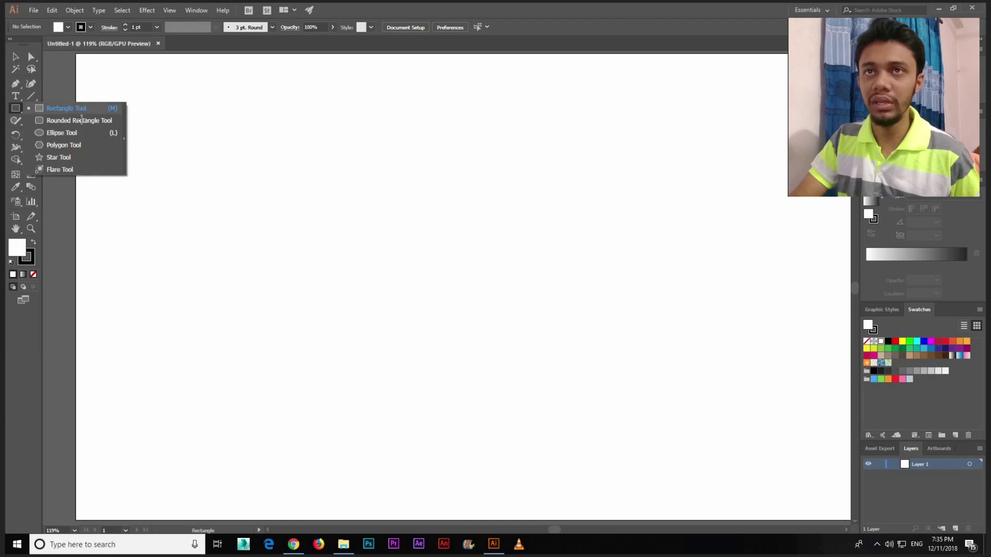
{"action": "left_click_drag", "start_coordinate": [220, 142], "coordinate": [570, 443]}
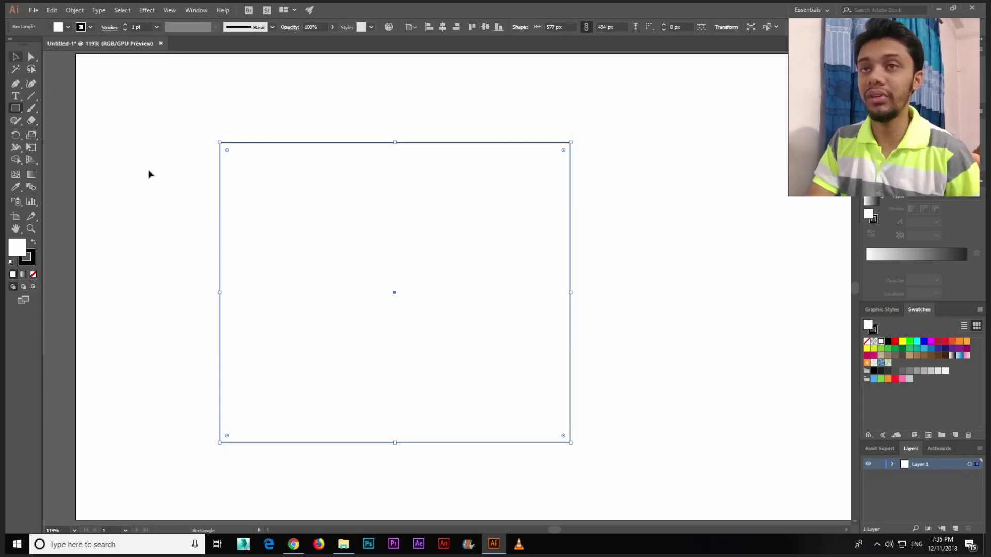
{"action": "key", "text": "v"}
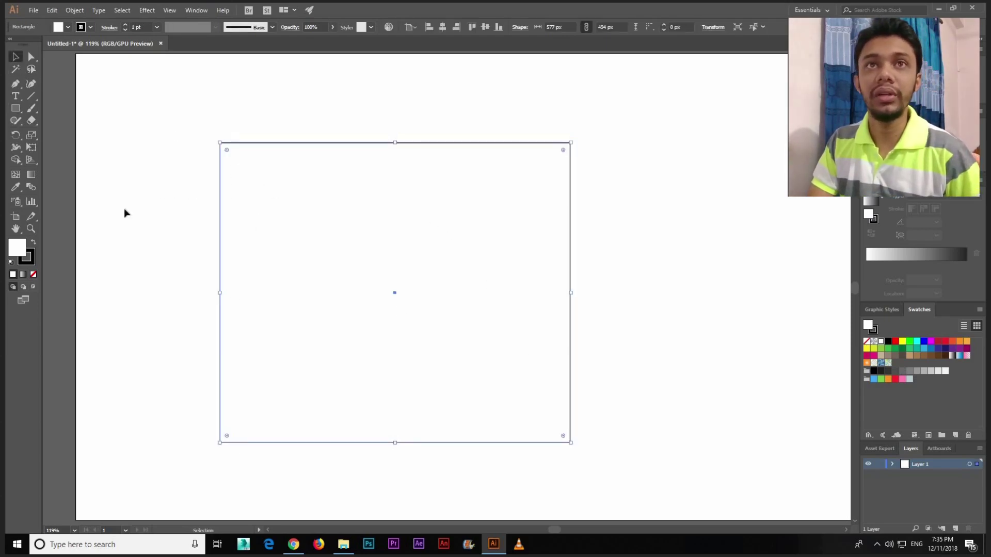
{"action": "left_click_drag", "start_coordinate": [17, 99], "coordinate": [42, 126]}
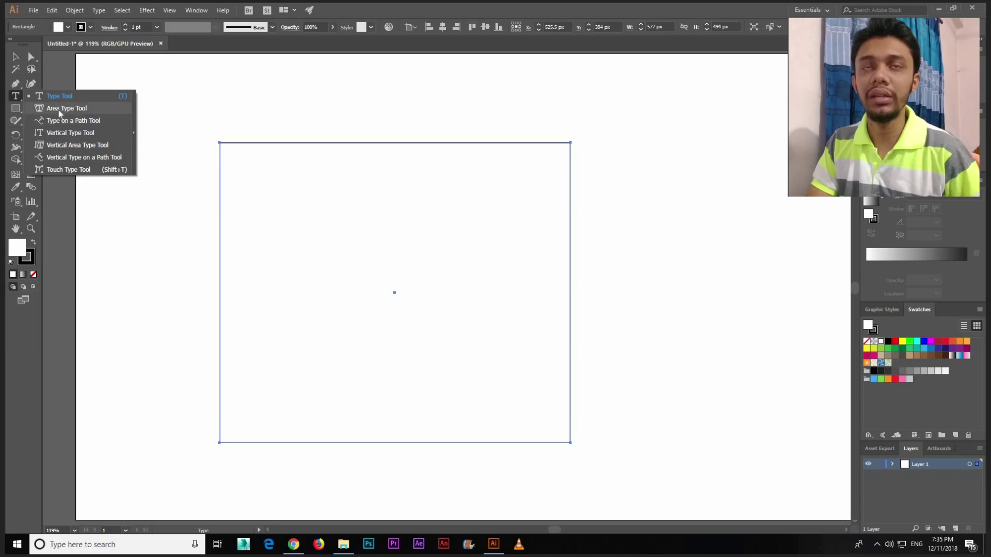
Step: Turn the rectangle into area text holding three pasted copies of the lorem ipsum paragraphs
{"action": "left_click", "coordinate": [57, 108]}
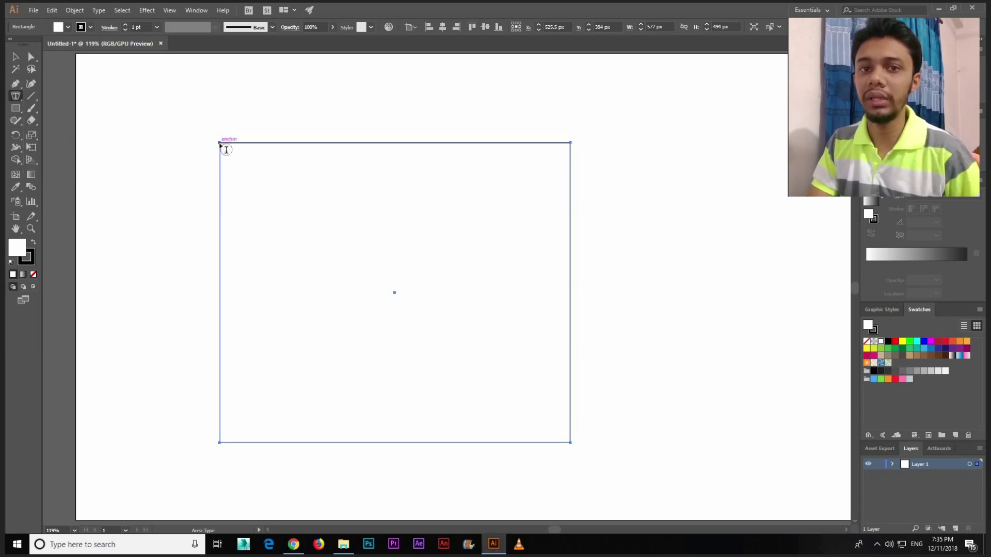
{"action": "left_click", "coordinate": [282, 195]}
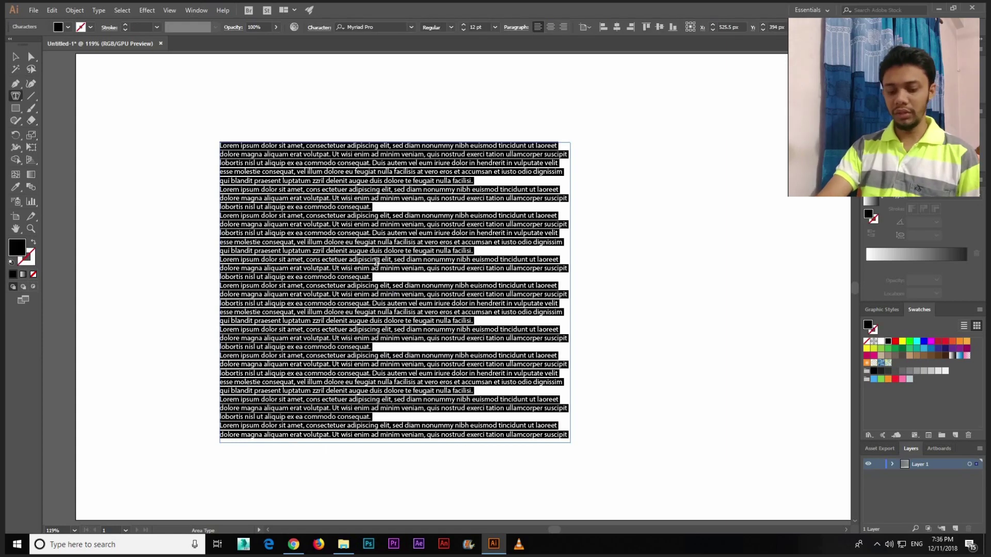
{"action": "key", "text": "ctrl+v"}
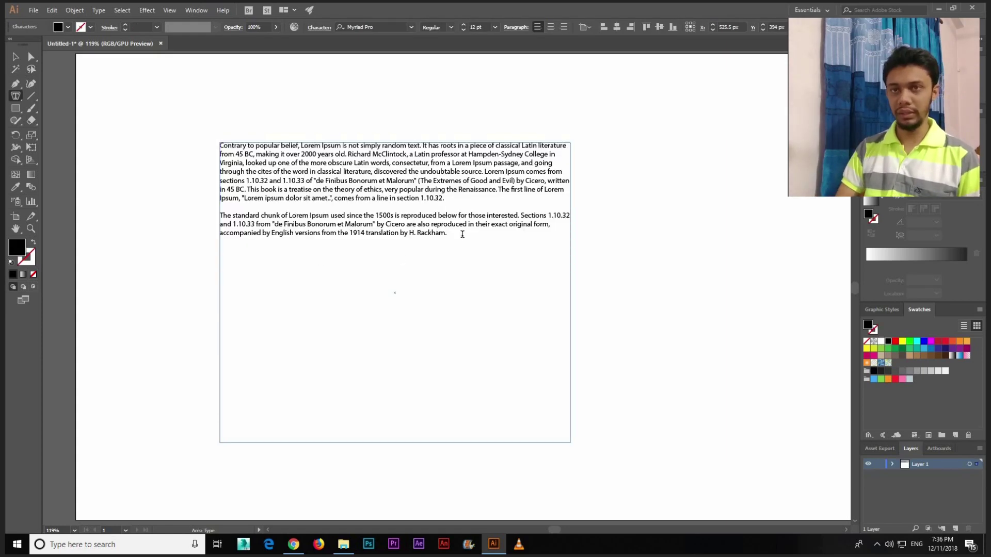
{"action": "key", "text": "ctrl+v"}
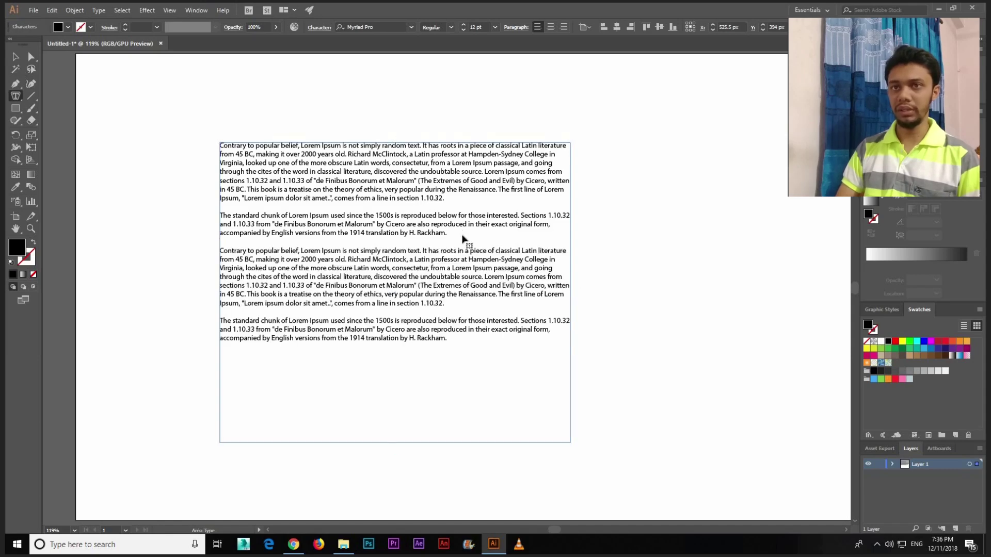
{"action": "key", "text": "ctrl+v"}
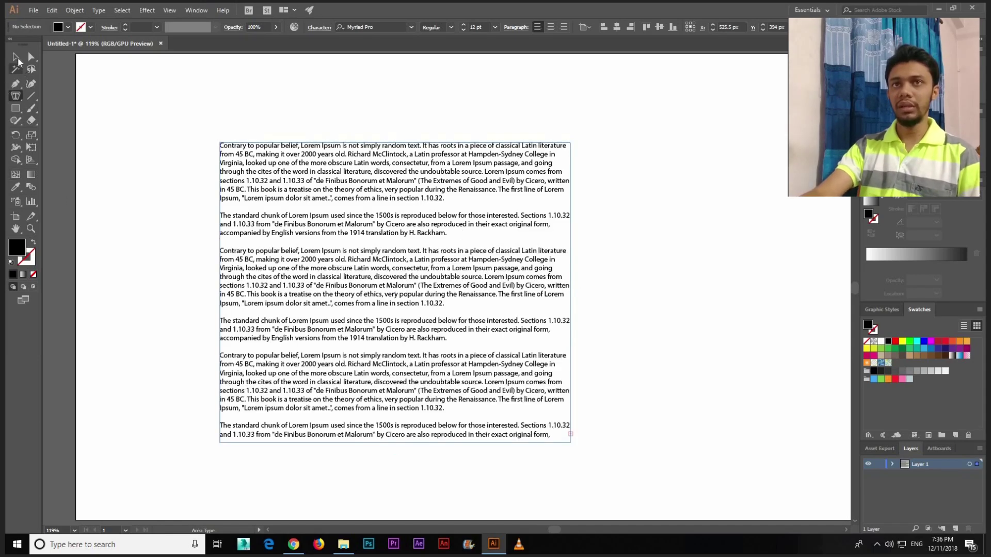
{"action": "key", "text": "Escape"}
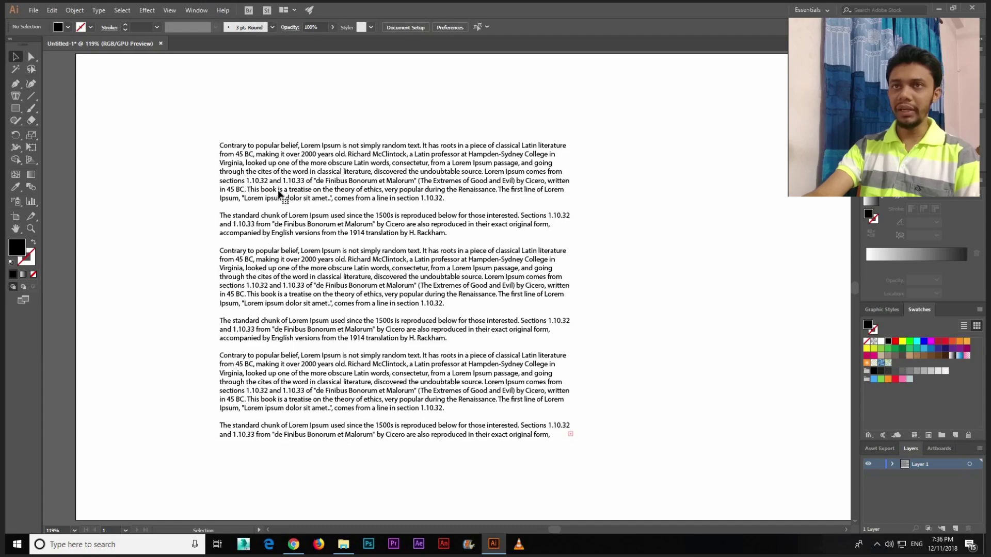
Step: Widen the text frame so the lines run longer
{"action": "left_click_drag", "start_coordinate": [571, 443], "coordinate": [600, 468]}
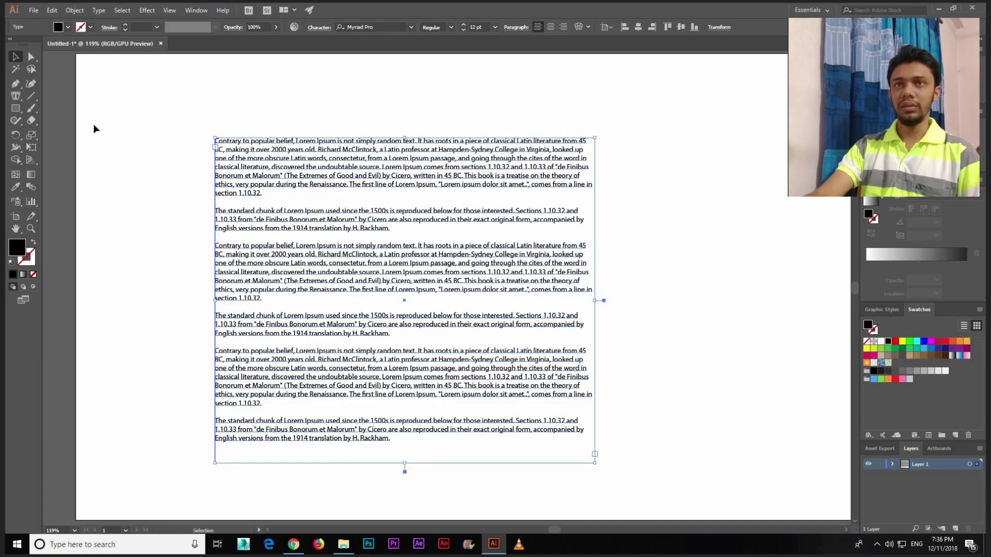
{"action": "left_click", "coordinate": [141, 134]}
{"action": "left_click", "coordinate": [341, 217]}
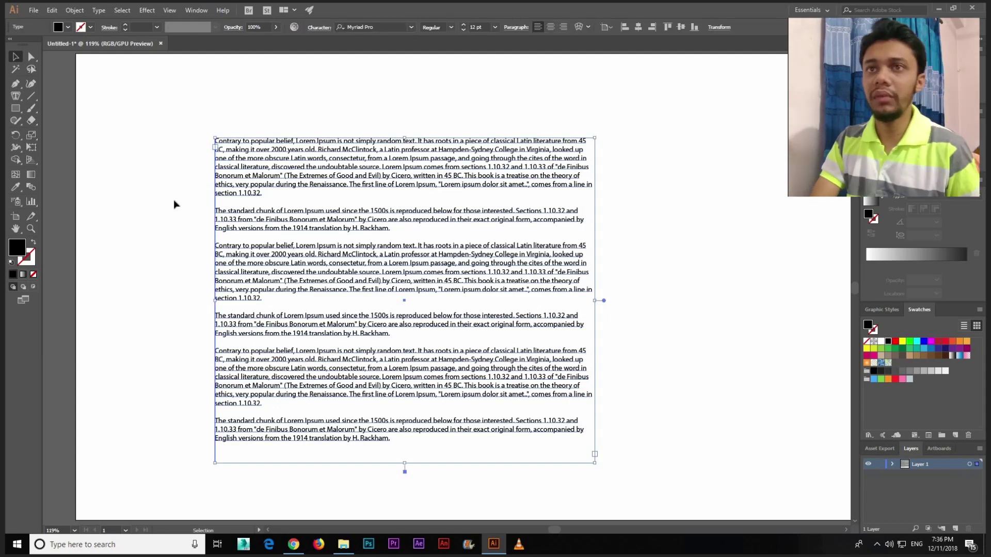
{"action": "left_click", "coordinate": [133, 199]}
Step: Draw a large hexagon over the middle of the lorem ipsum text
{"action": "left_click_drag", "start_coordinate": [17, 109], "coordinate": [52, 149]}
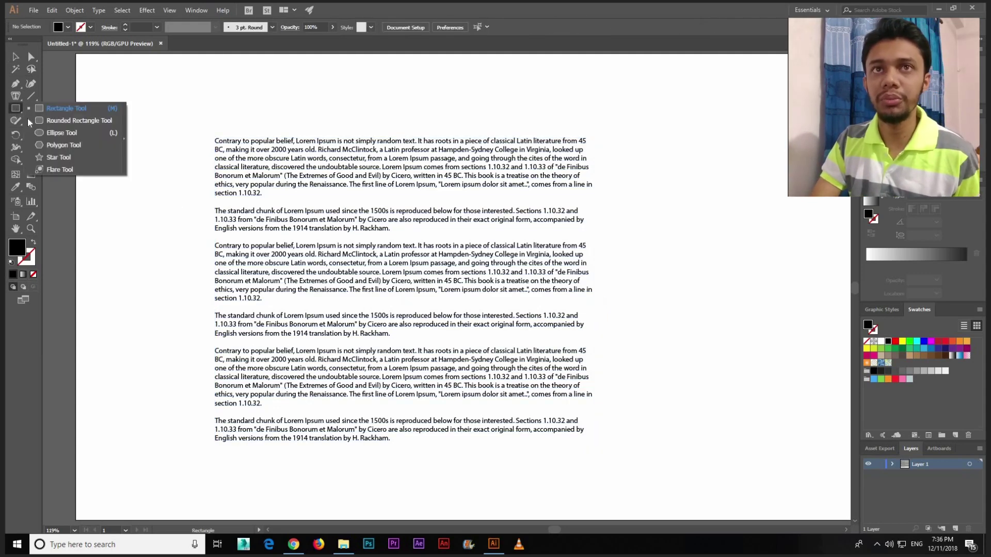
{"action": "left_click", "coordinate": [58, 145]}
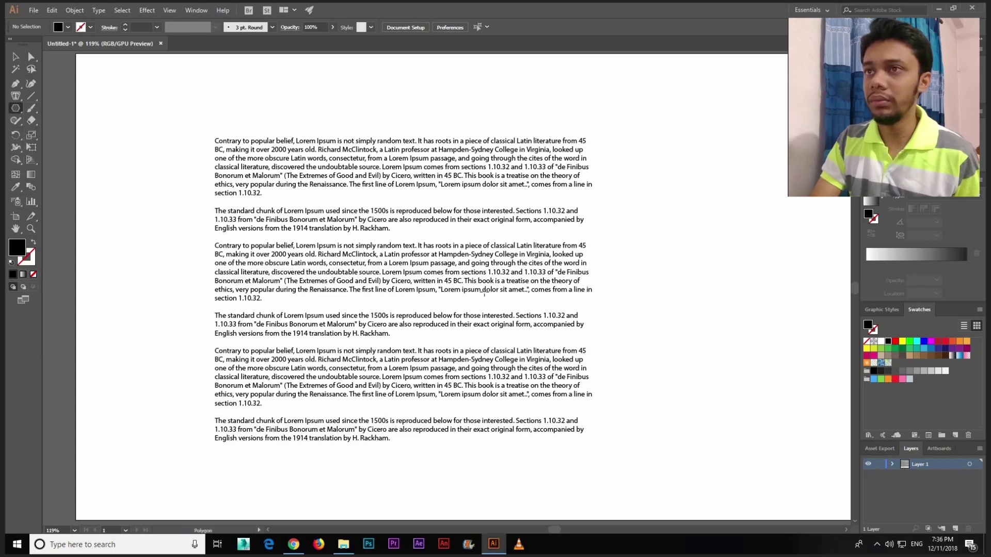
{"action": "left_click_drag", "start_coordinate": [432, 289], "coordinate": [523, 290]}
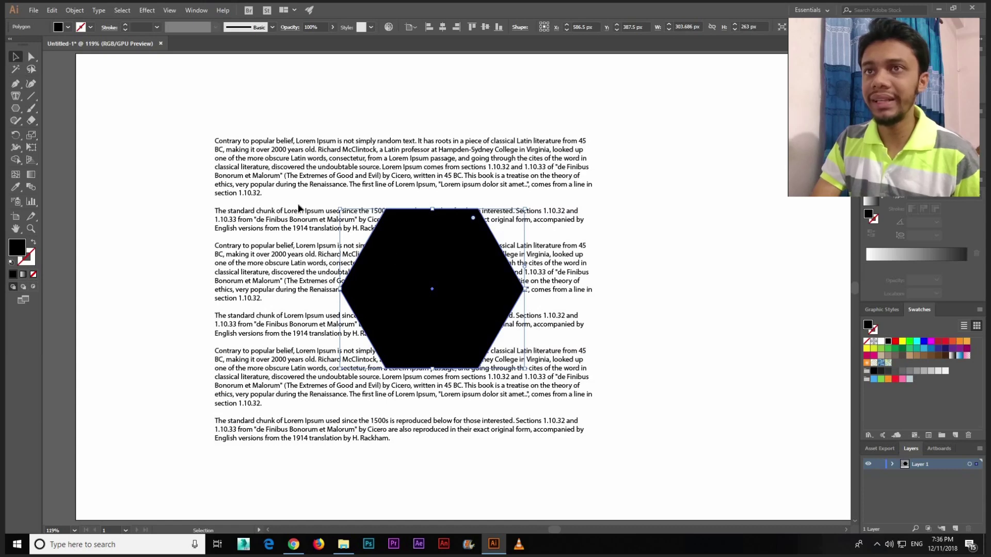
{"action": "key", "text": "ctrl+a"}
{"action": "left_click", "coordinate": [391, 284]}
{"action": "right_click", "coordinate": [391, 284]}
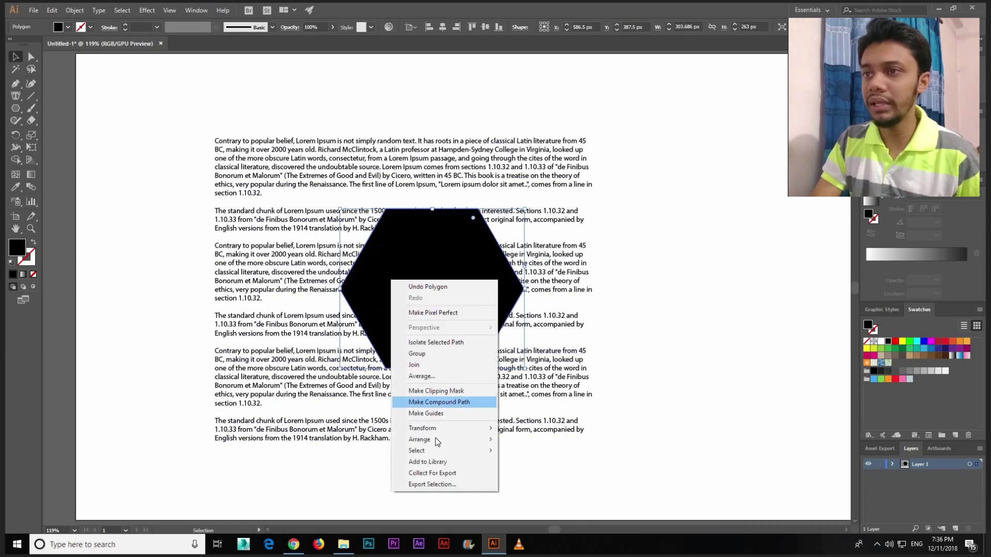
{"action": "key", "text": "Return"}
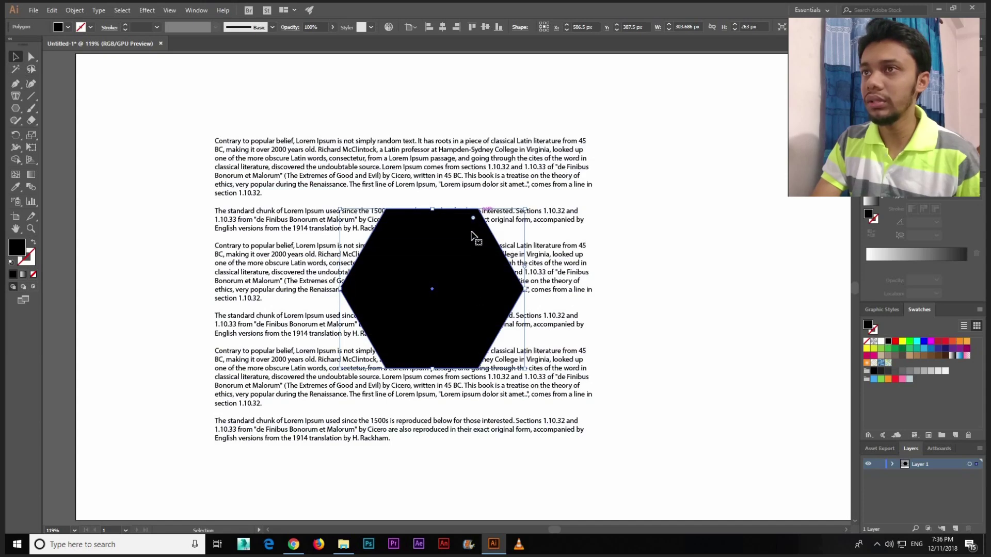
Step: Fill the hexagon blue, bring it in front of the text, and nudge it left
{"action": "left_click", "coordinate": [925, 349]}
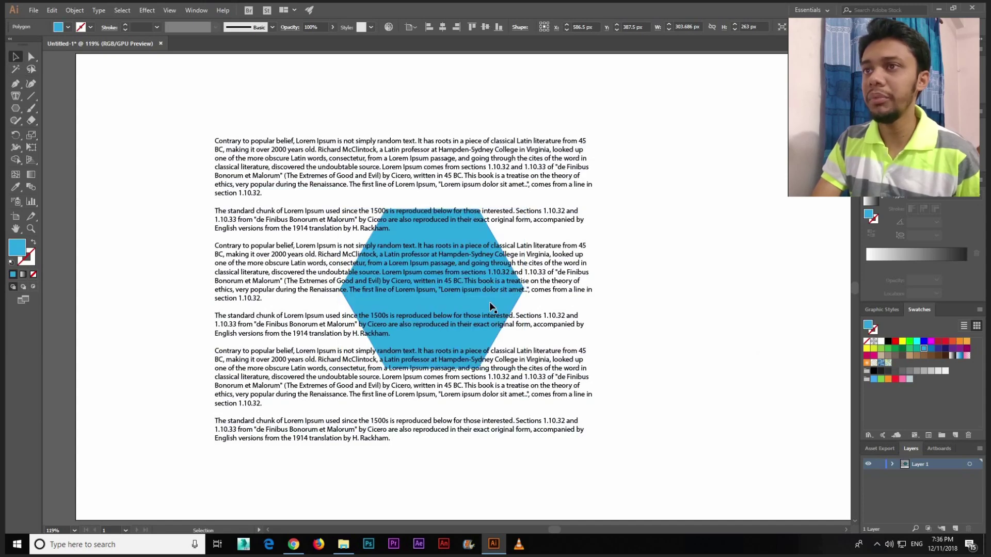
{"action": "right_click", "coordinate": [491, 305]}
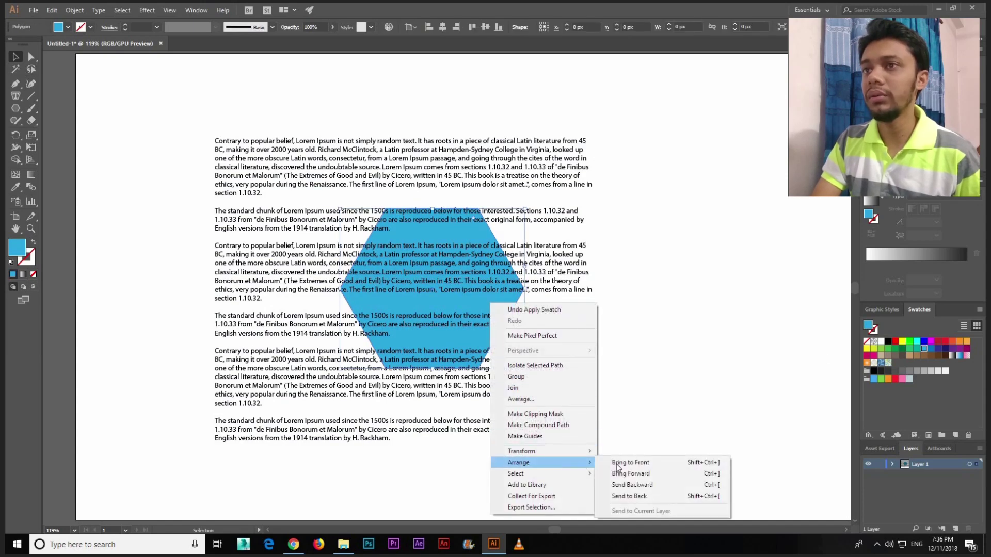
{"action": "key", "text": "Return"}
{"action": "mouse_move", "coordinate": [472, 305]}
{"action": "left_mouse_down"}
{"action": "mouse_move", "coordinate": [444, 303]}
{"action": "mouse_move", "coordinate": [452, 309]}
{"action": "left_mouse_up"}
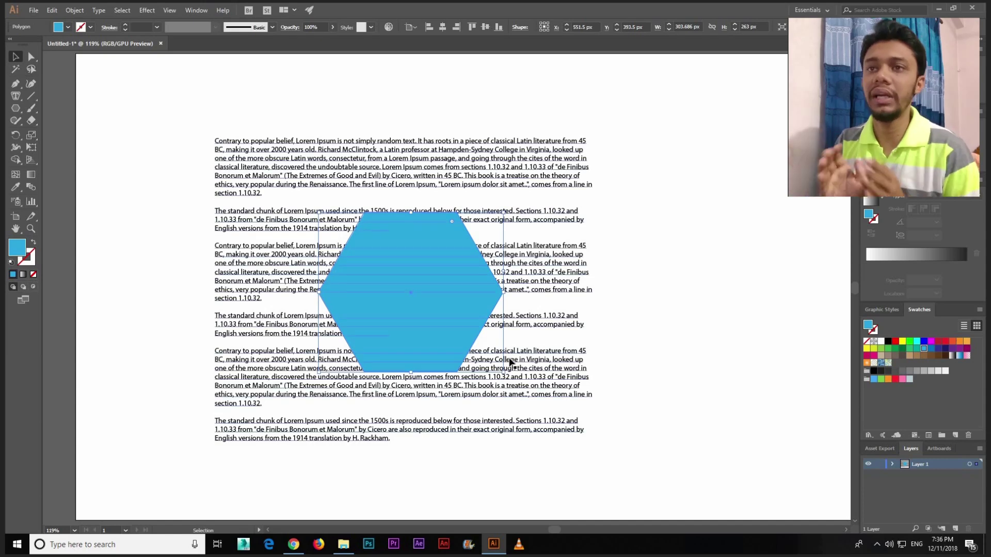
{"action": "left_click", "coordinate": [482, 456]}
{"action": "left_click", "coordinate": [440, 285]}
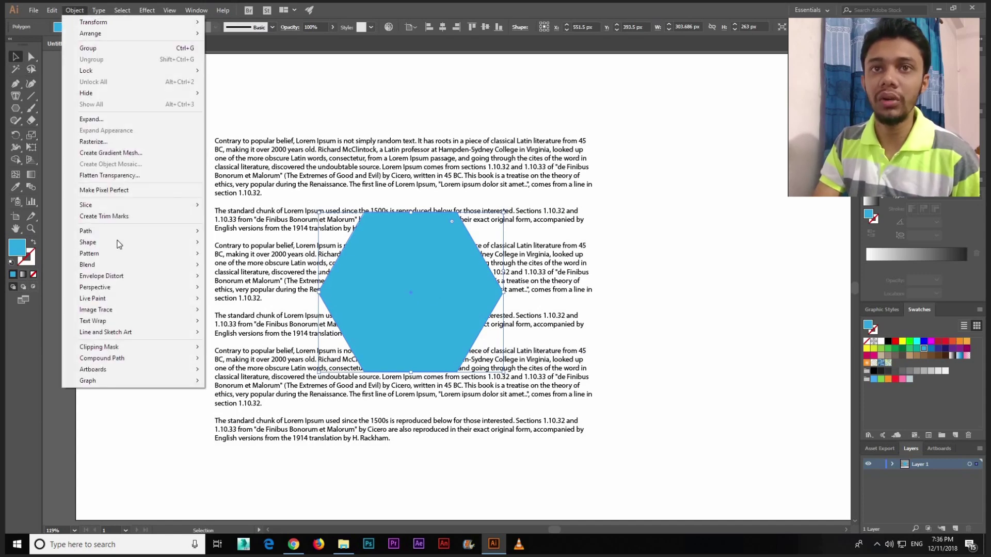
{"action": "mouse_move", "coordinate": [93, 321]}
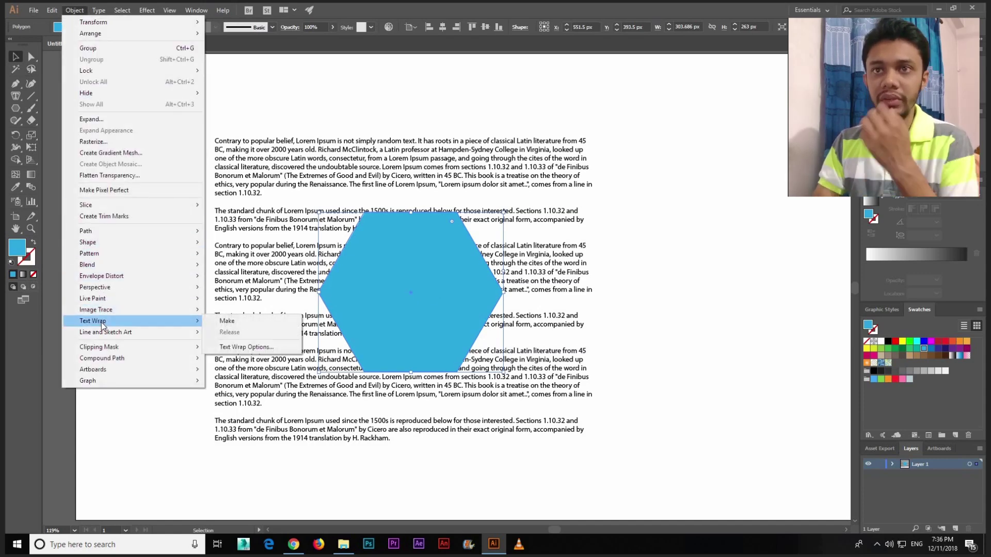
Step: Apply text wrap to the hexagon and drag it around to test the reflow
{"action": "left_click", "coordinate": [220, 321]}
{"action": "left_click", "coordinate": [172, 294]}
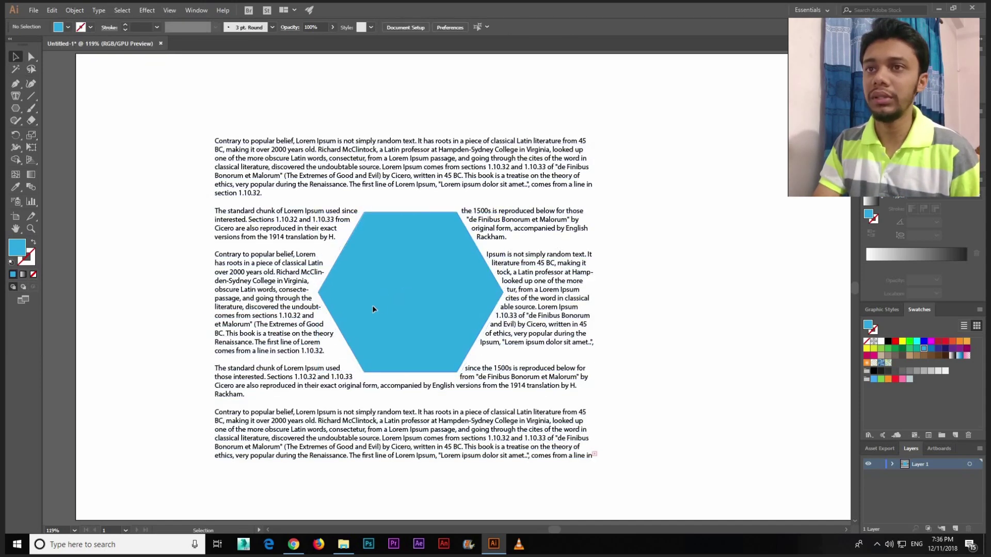
{"action": "left_click_drag", "start_coordinate": [373, 309], "coordinate": [388, 305]}
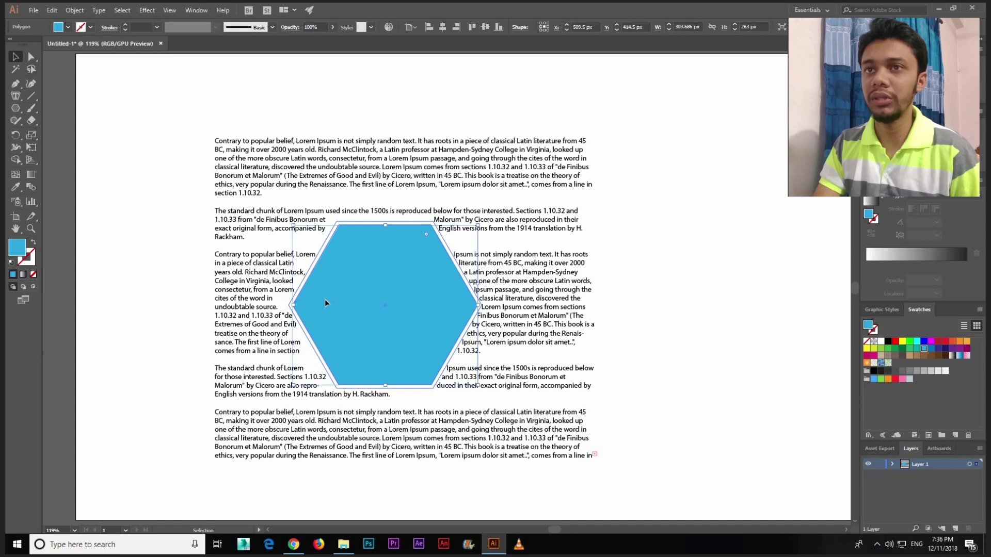
{"action": "left_click_drag", "start_coordinate": [325, 302], "coordinate": [304, 233]}
{"action": "mouse_move", "coordinate": [403, 229]}
{"action": "left_mouse_down"}
{"action": "mouse_move", "coordinate": [452, 229]}
{"action": "mouse_move", "coordinate": [498, 248]}
{"action": "mouse_move", "coordinate": [465, 282]}
{"action": "mouse_move", "coordinate": [465, 403]}
{"action": "mouse_move", "coordinate": [303, 354]}
{"action": "mouse_move", "coordinate": [324, 253]}
{"action": "mouse_move", "coordinate": [414, 258]}
{"action": "left_mouse_up"}
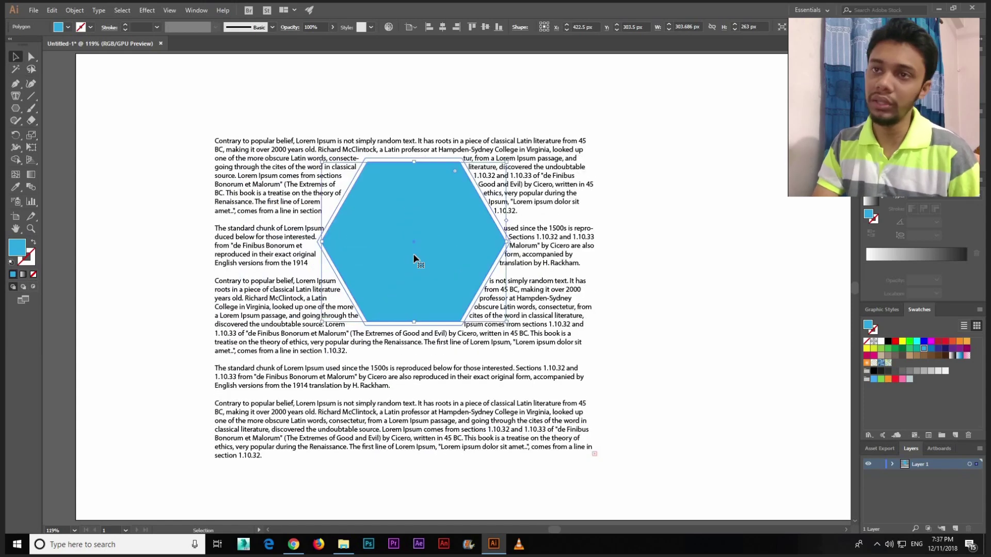
{"action": "left_click_drag", "start_coordinate": [370, 309], "coordinate": [388, 278]}
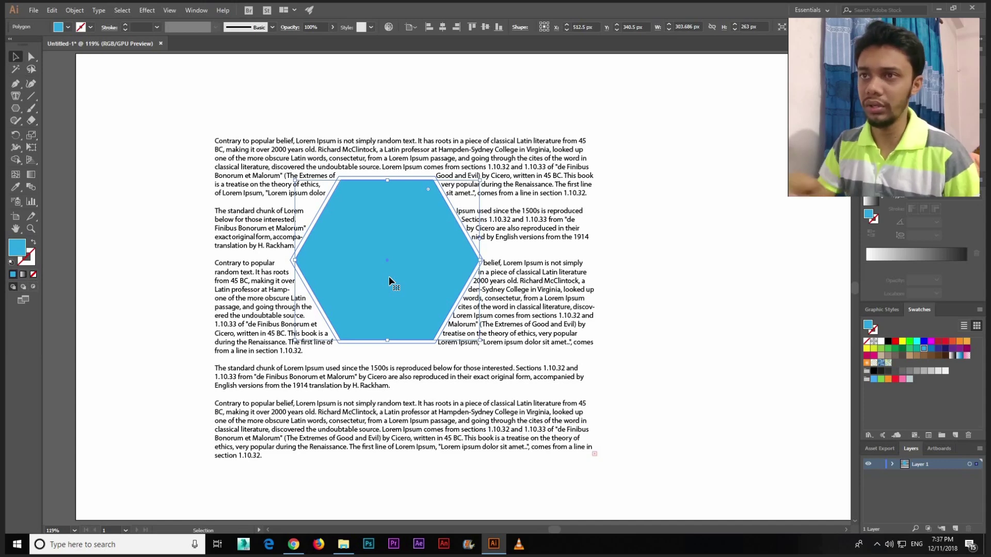
{"action": "left_click_drag", "start_coordinate": [389, 277], "coordinate": [381, 335]}
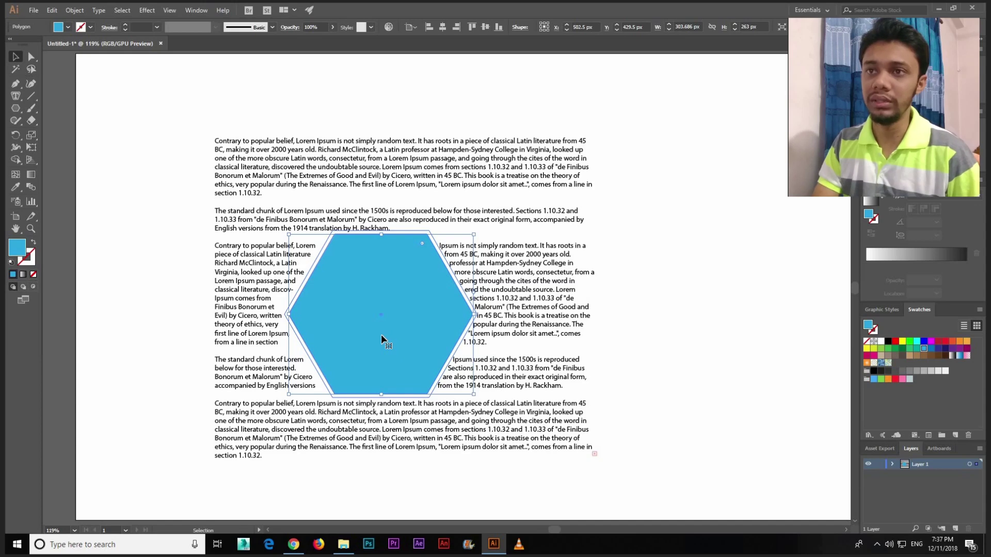
{"action": "mouse_move", "coordinate": [381, 335]}
{"action": "left_mouse_down"}
{"action": "mouse_move", "coordinate": [441, 356]}
{"action": "mouse_move", "coordinate": [337, 325]}
{"action": "mouse_move", "coordinate": [456, 326]}
{"action": "left_mouse_up"}
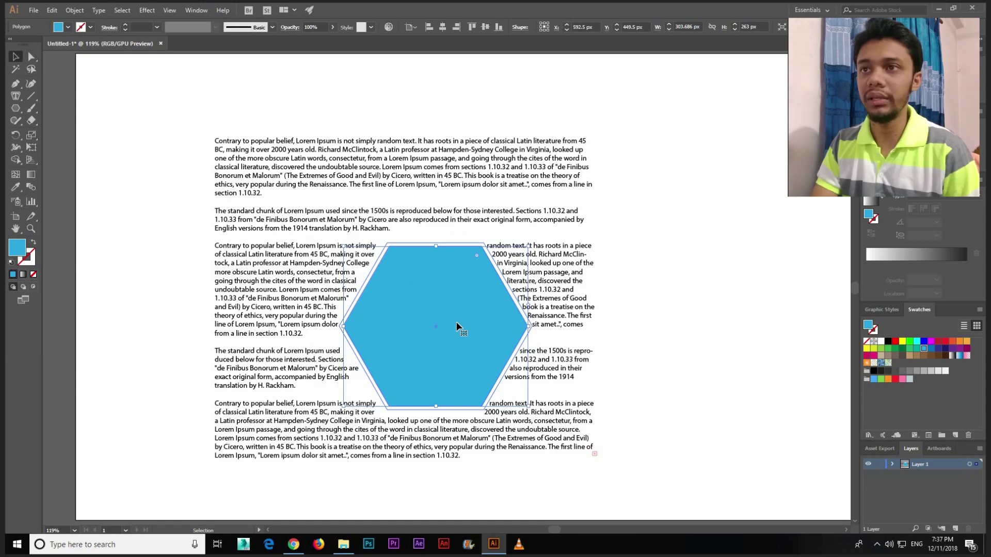
Step: Delete the hexagon so the text runs in full lines, then minimise Illustrator and the browser
{"action": "key", "text": "Delete"}
{"action": "left_click", "coordinate": [371, 332]}
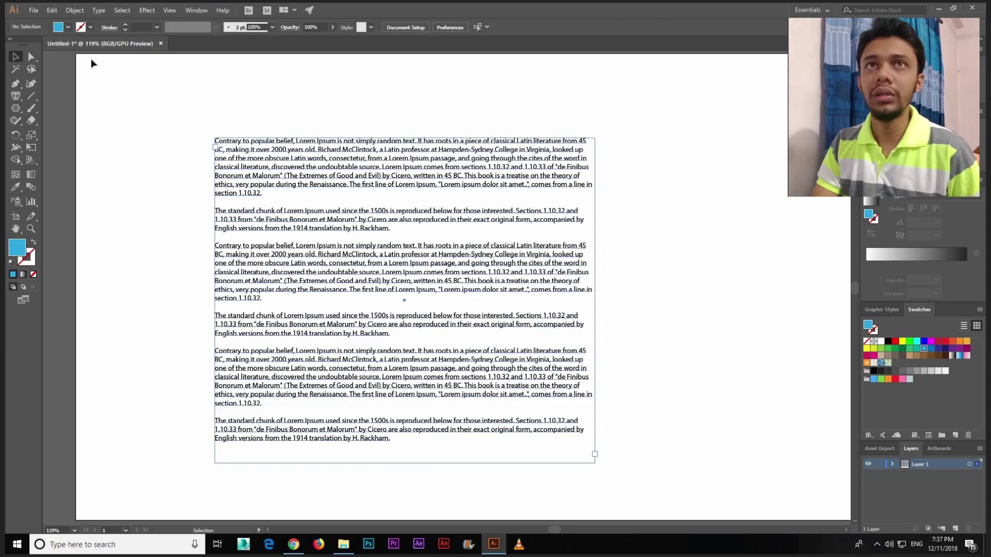
{"action": "left_click", "coordinate": [75, 11]}
{"action": "mouse_move", "coordinate": [93, 321]}
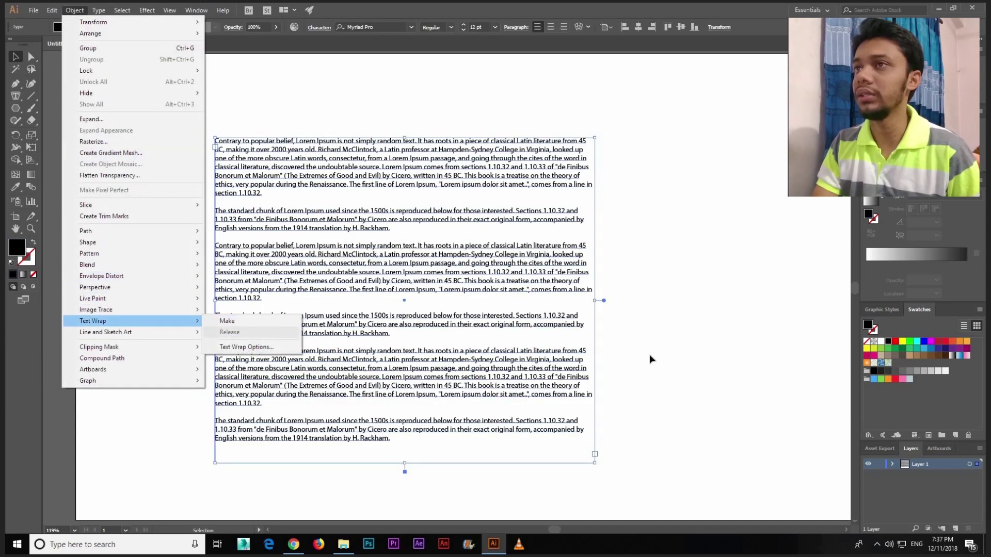
{"action": "left_click", "coordinate": [778, 265]}
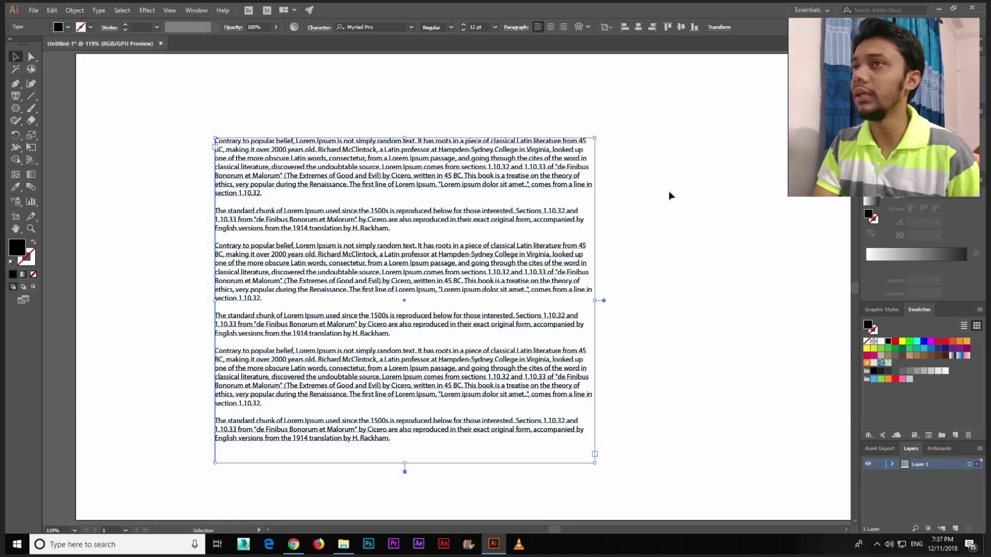
{"action": "left_click", "coordinate": [937, 8]}
{"action": "left_click", "coordinate": [927, 7]}
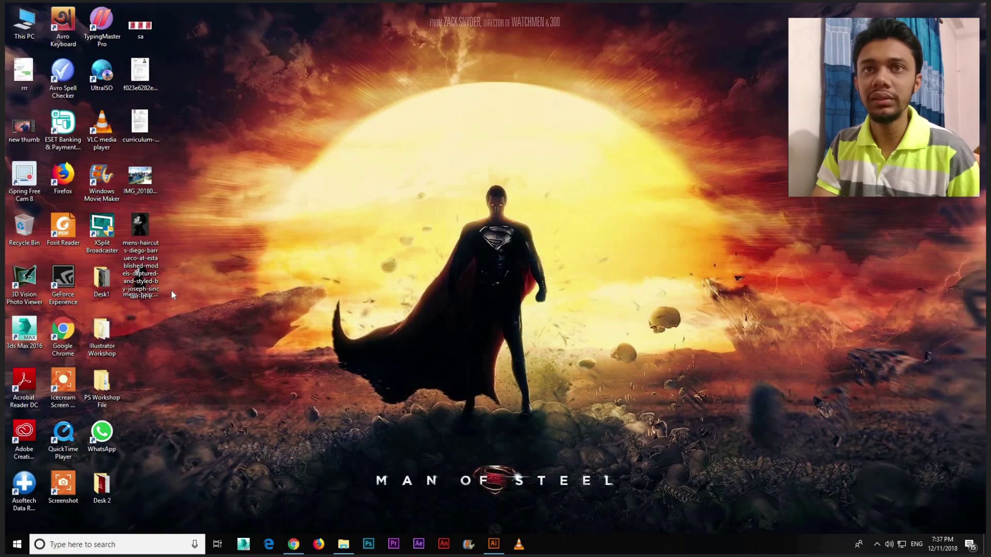
Step: Drag the man's portrait photo file from the desktop into the Illustrator document
{"action": "left_click_drag", "start_coordinate": [138, 233], "coordinate": [298, 291]}
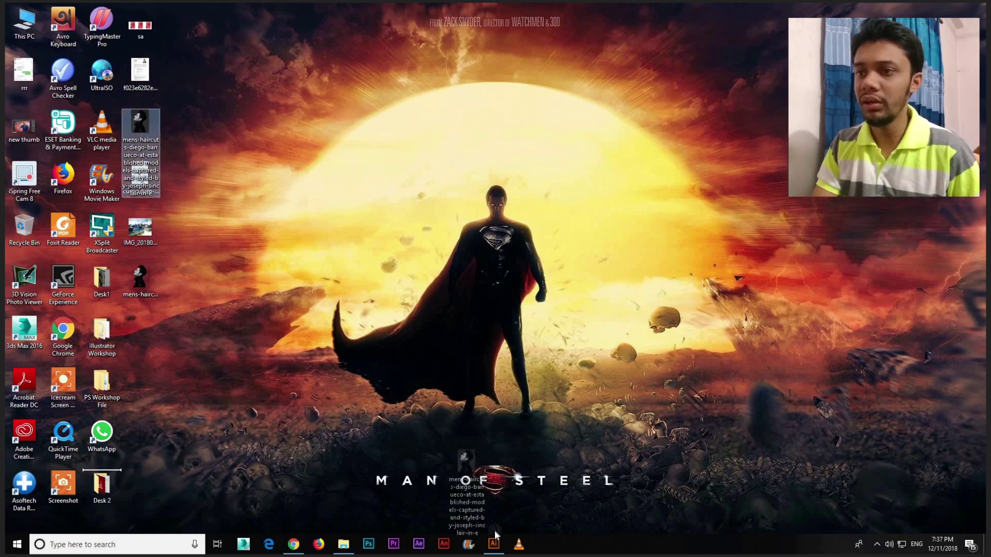
{"action": "mouse_move", "coordinate": [299, 292]}
{"action": "left_mouse_down"}
{"action": "mouse_move", "coordinate": [494, 547]}
{"action": "mouse_move", "coordinate": [501, 320]}
{"action": "left_mouse_up"}
{"action": "scroll", "coordinate": [309, 137], "scroll_direction": "up", "scroll_amount": 3}
Step: Place the portrait over the text and make the paragraphs wrap around it
{"action": "left_click_drag", "start_coordinate": [254, 105], "coordinate": [443, 379]}
{"action": "scroll", "coordinate": [443, 380], "scroll_direction": "down", "scroll_amount": 2}
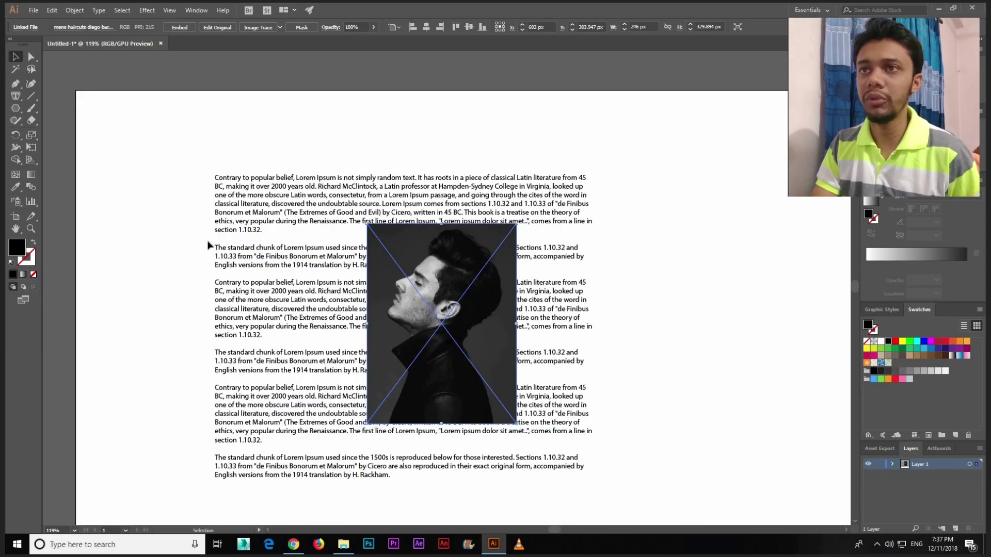
{"action": "left_click", "coordinate": [75, 10]}
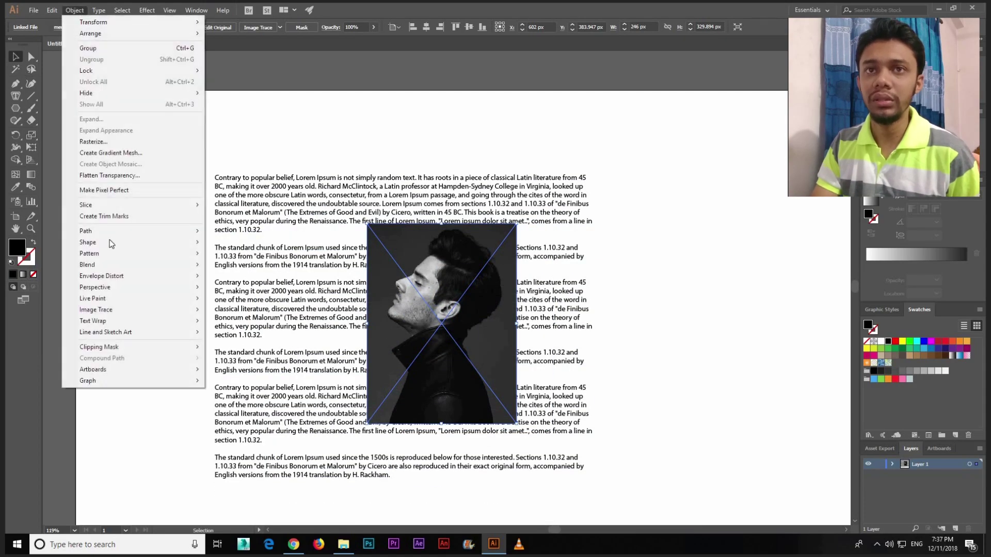
{"action": "mouse_move", "coordinate": [109, 320]}
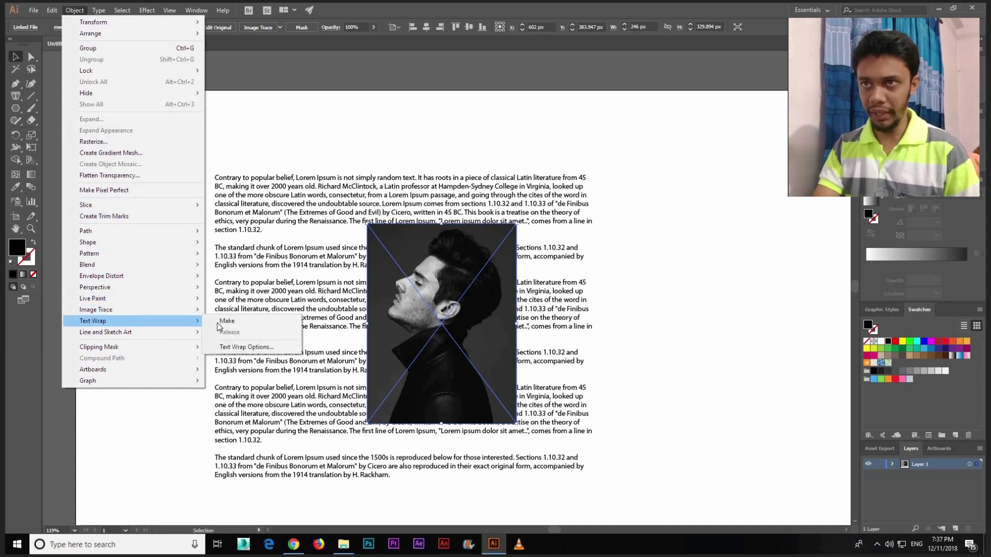
{"action": "left_click", "coordinate": [222, 326]}
{"action": "key", "text": "ctrl+shift+a"}
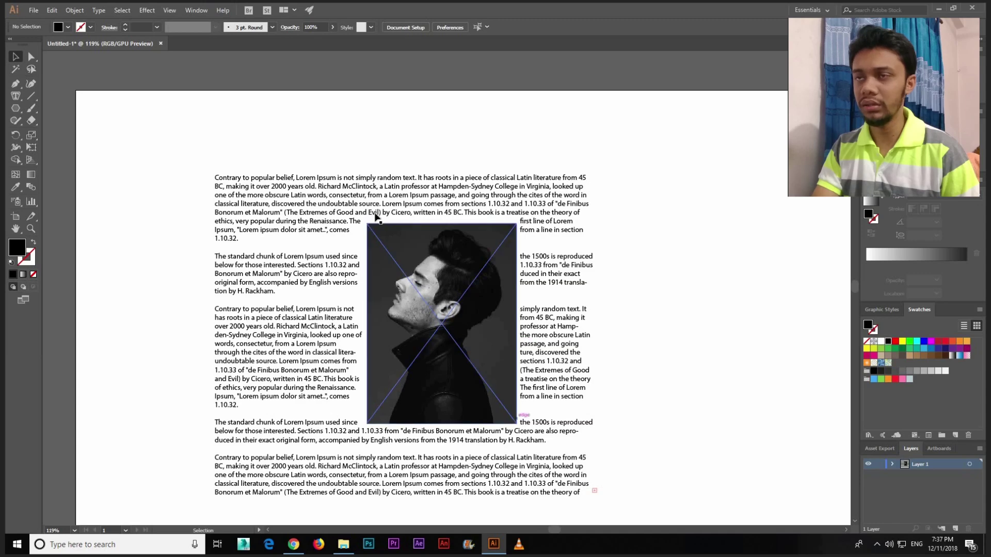
Step: Reposition the portrait within the paragraphs, shifting it left and then slightly right
{"action": "left_click_drag", "start_coordinate": [368, 354], "coordinate": [294, 354]}
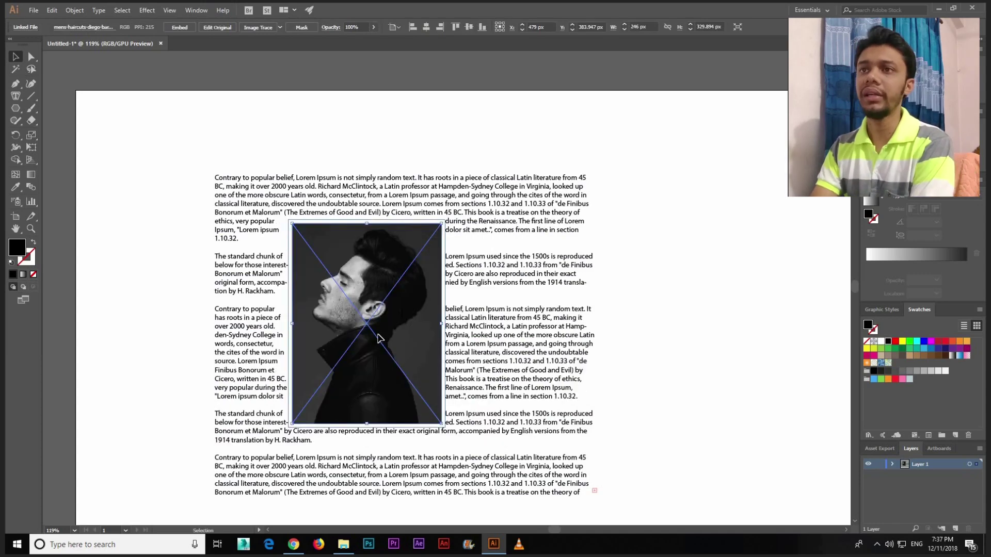
{"action": "left_click", "coordinate": [654, 321]}
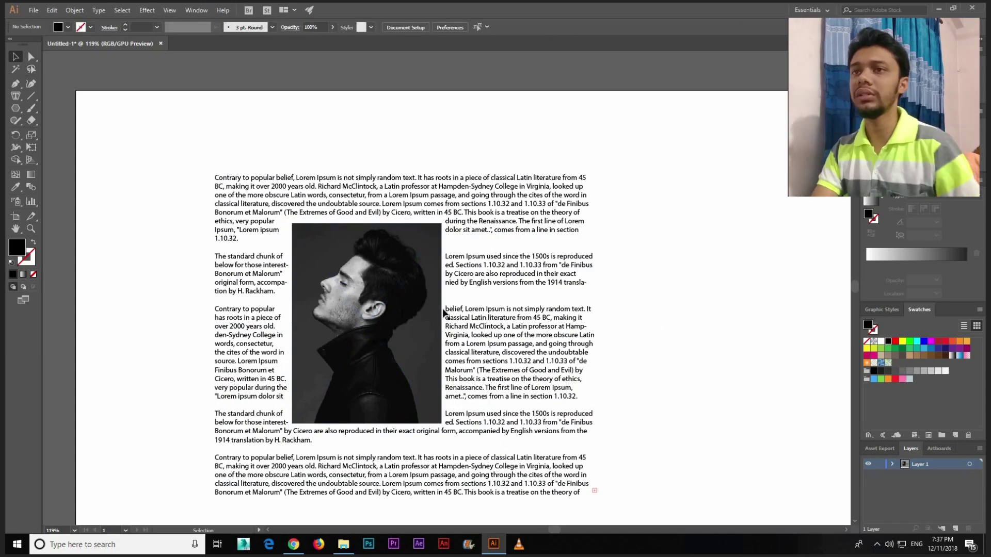
{"action": "left_click_drag", "start_coordinate": [416, 316], "coordinate": [431, 316]}
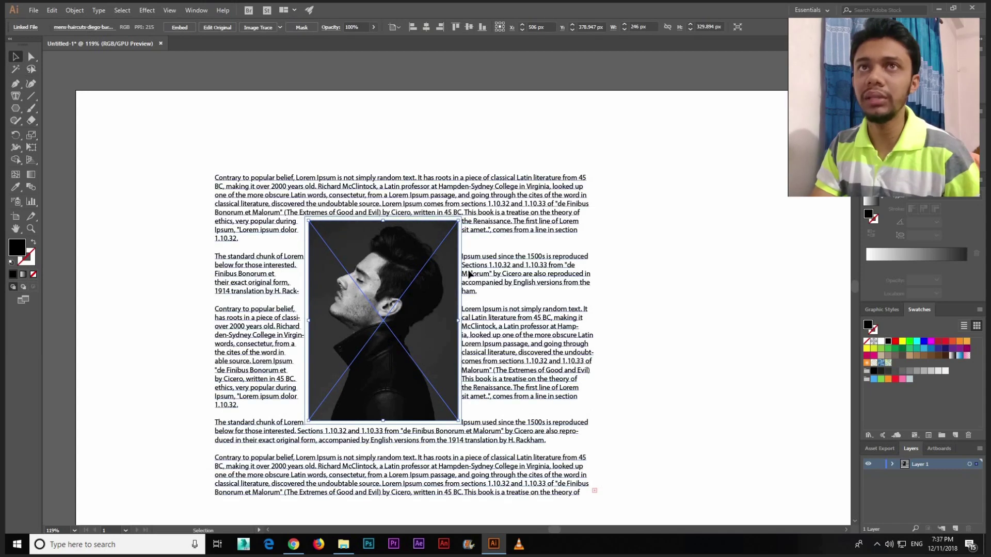
{"action": "left_click", "coordinate": [74, 10]}
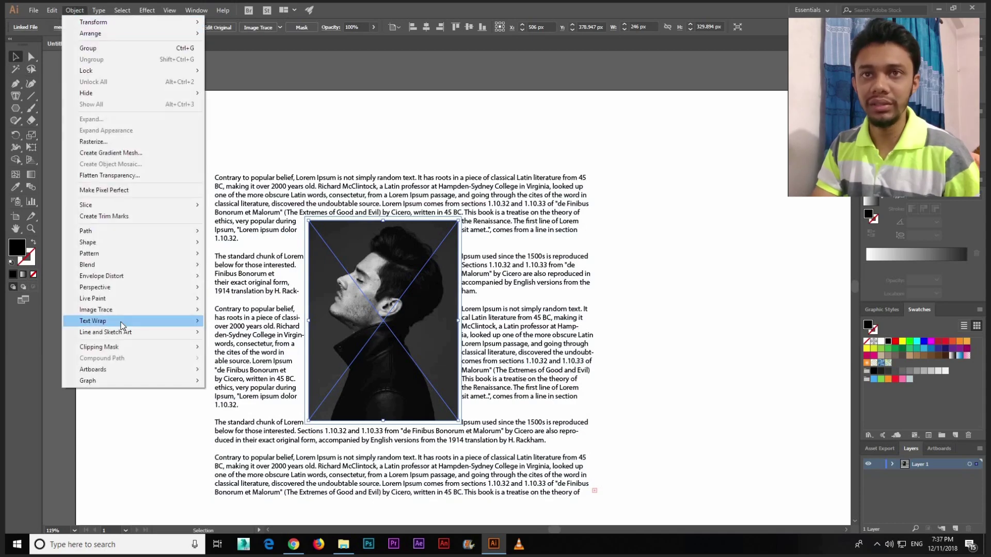
Step: Preview a 10 pt text wrap offset around the portrait, then minimise Illustrator
{"action": "mouse_move", "coordinate": [108, 320]}
{"action": "left_click", "coordinate": [233, 345]}
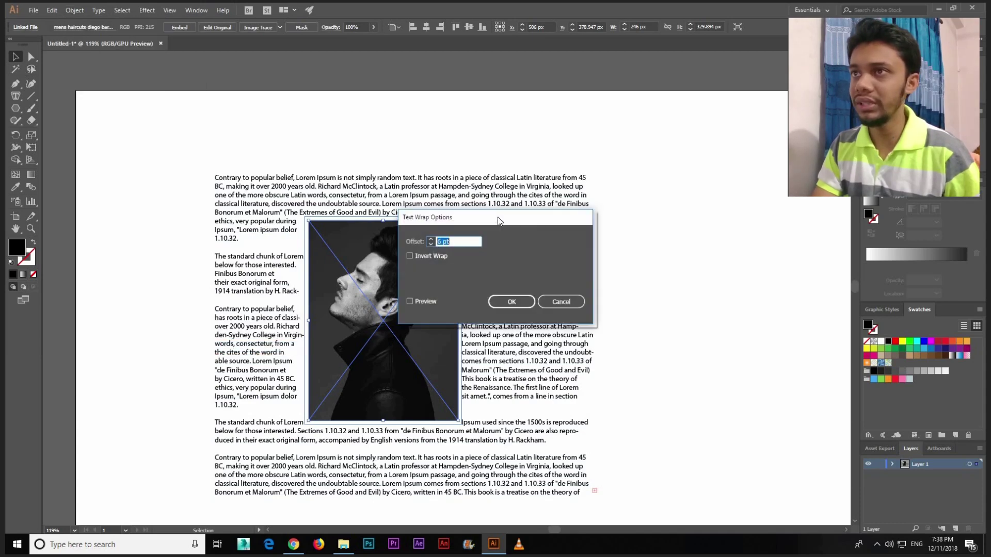
{"action": "left_click_drag", "start_coordinate": [500, 221], "coordinate": [619, 199]}
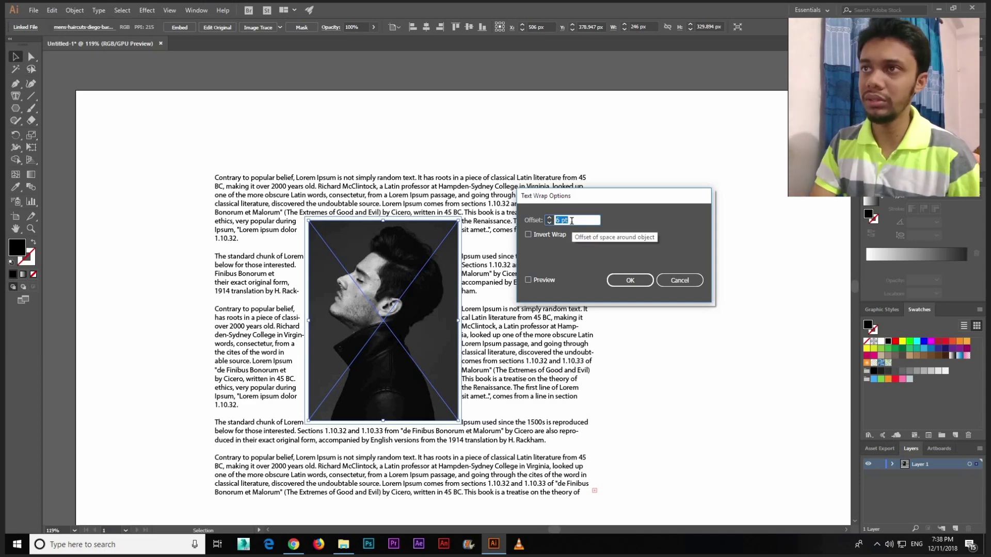
{"action": "left_click", "coordinate": [549, 218]}
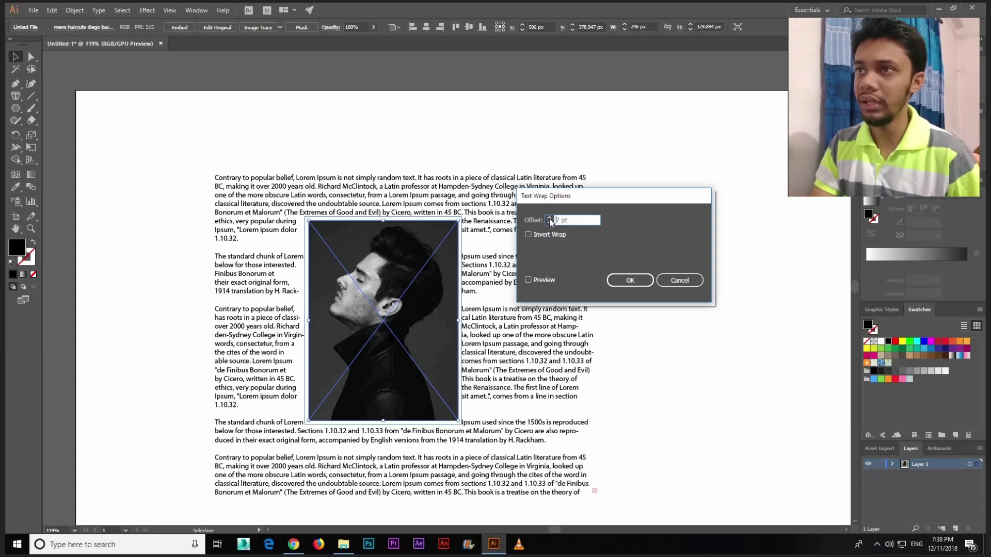
{"action": "left_click", "coordinate": [529, 280]}
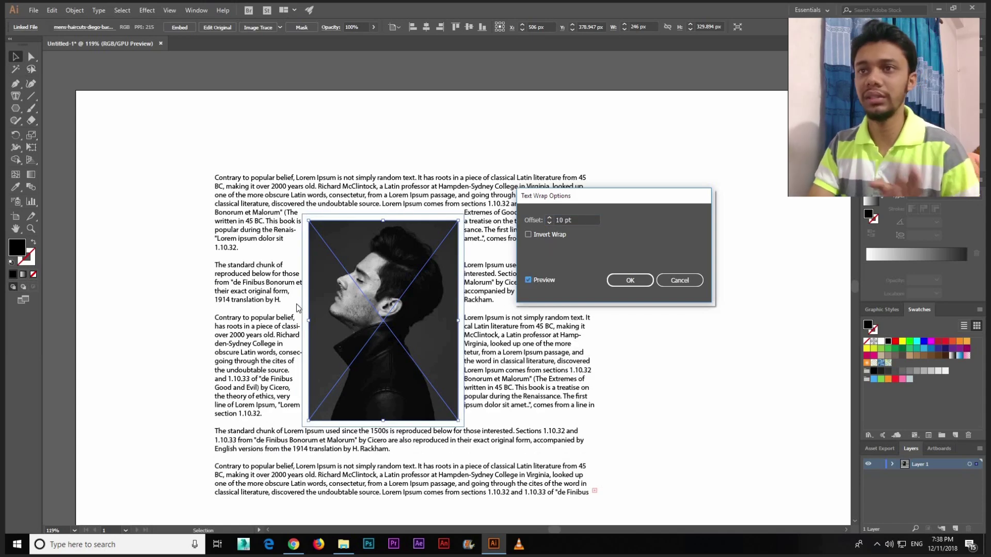
{"action": "left_click", "coordinate": [679, 281]}
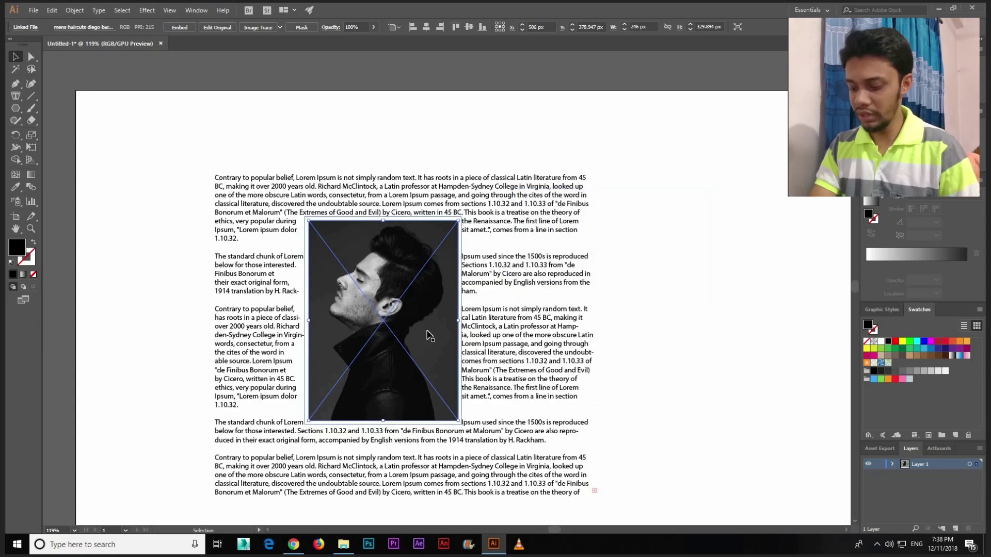
{"action": "left_click", "coordinate": [937, 10]}
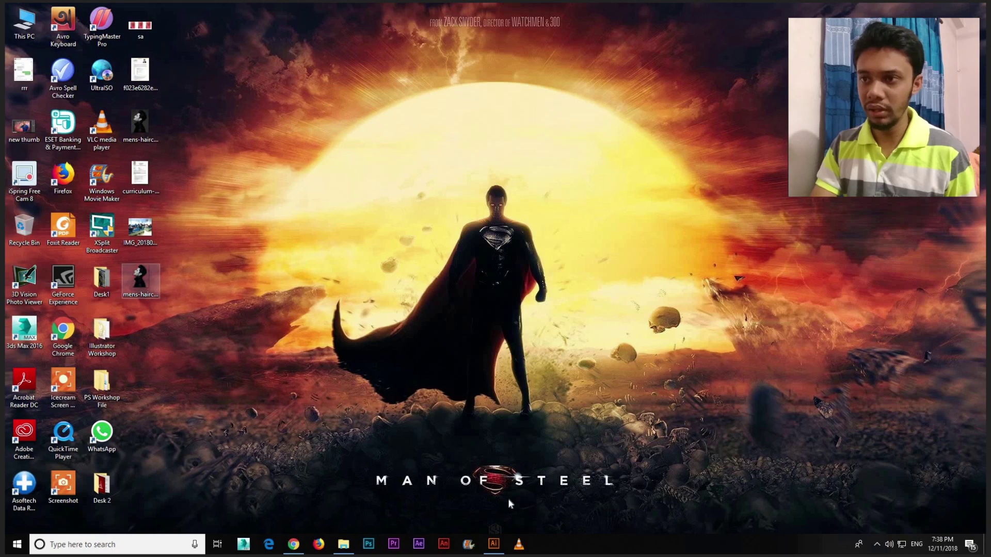
Step: Restore Illustrator and scale the cut-out portrait down to fit inside the text block
{"action": "left_click", "coordinate": [494, 544]}
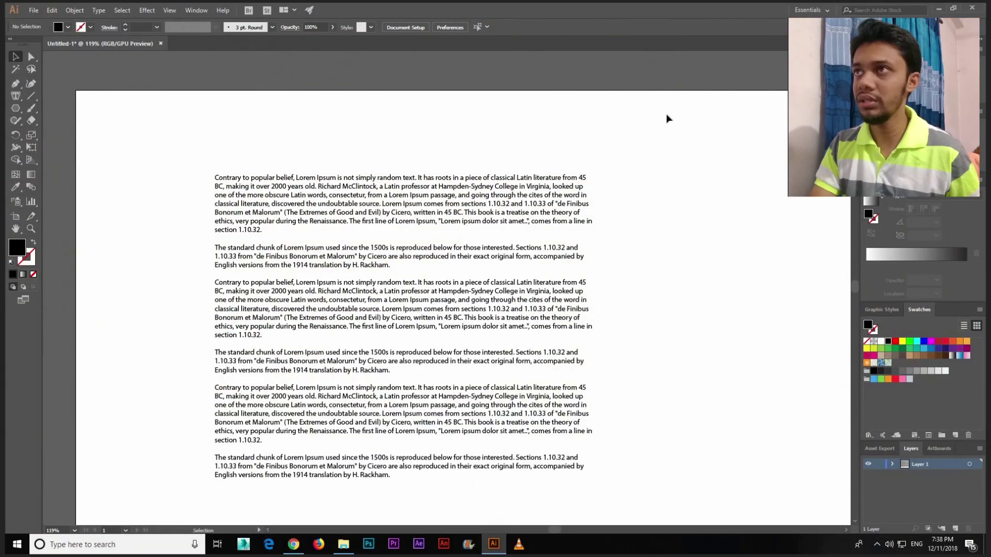
{"action": "left_click_drag", "start_coordinate": [667, 119], "coordinate": [622, 160]}
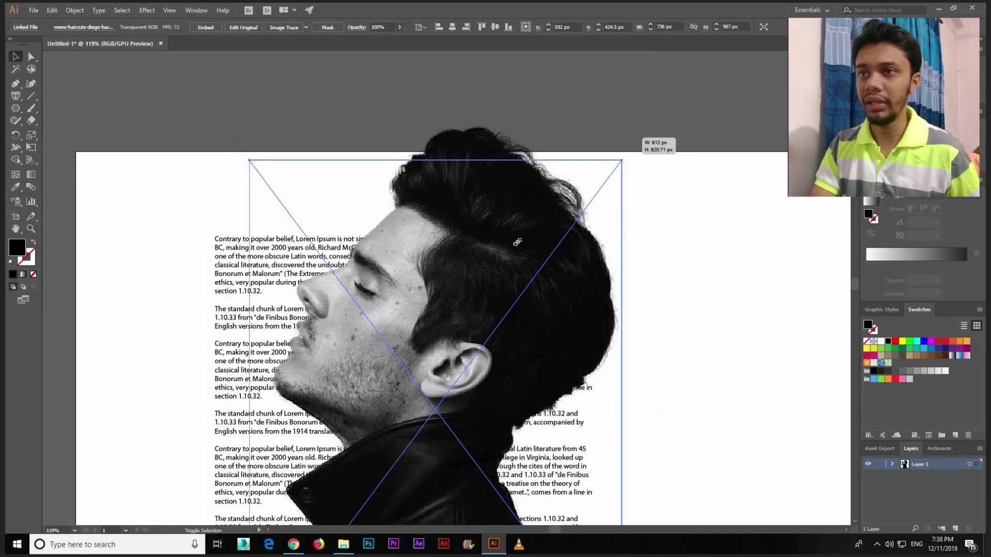
{"action": "left_click_drag", "start_coordinate": [518, 243], "coordinate": [483, 264]}
{"action": "scroll", "coordinate": [516, 258], "scroll_direction": "down", "scroll_amount": 4}
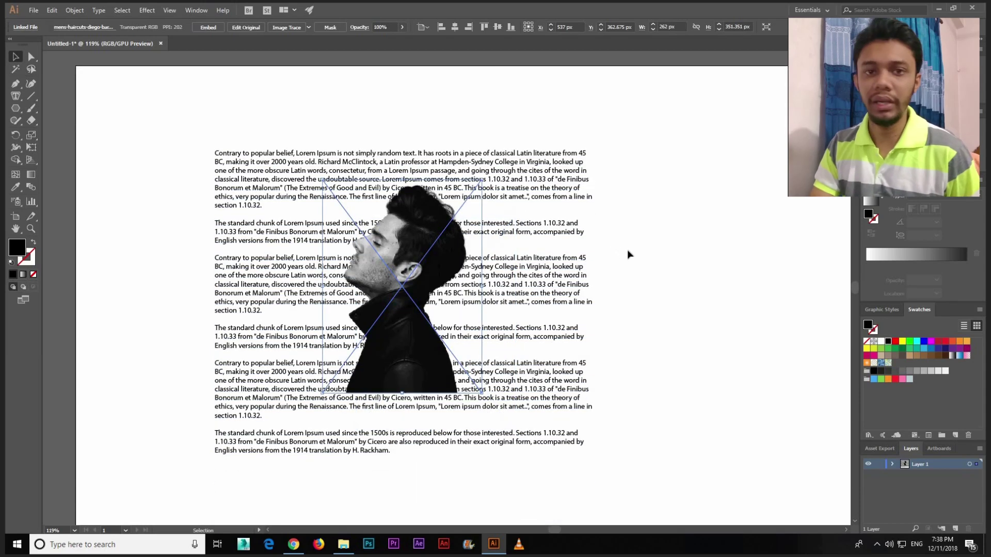
{"action": "left_click", "coordinate": [620, 254]}
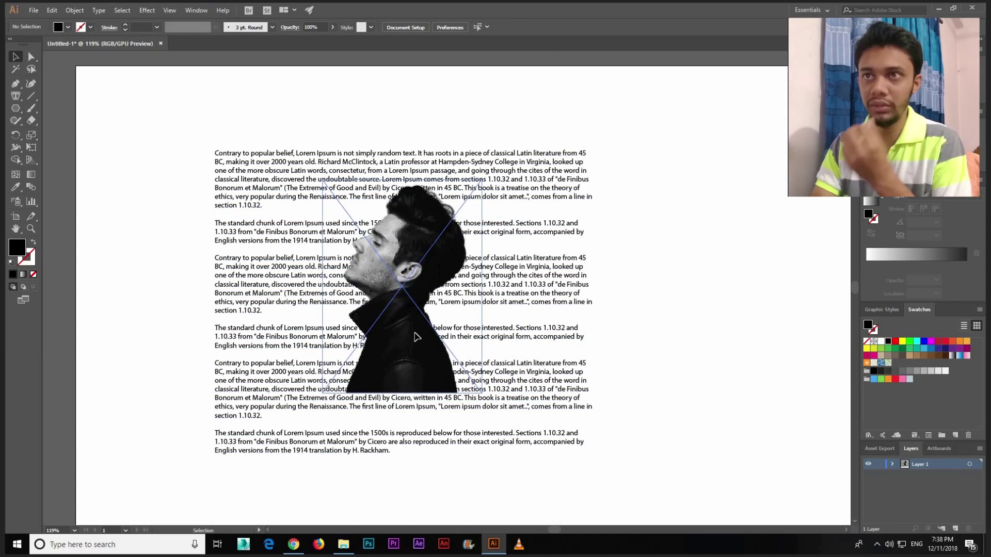
{"action": "left_click", "coordinate": [417, 336]}
Step: Try wrapping the text around the portrait and moving it lower, then undo both
{"action": "left_click", "coordinate": [74, 10]}
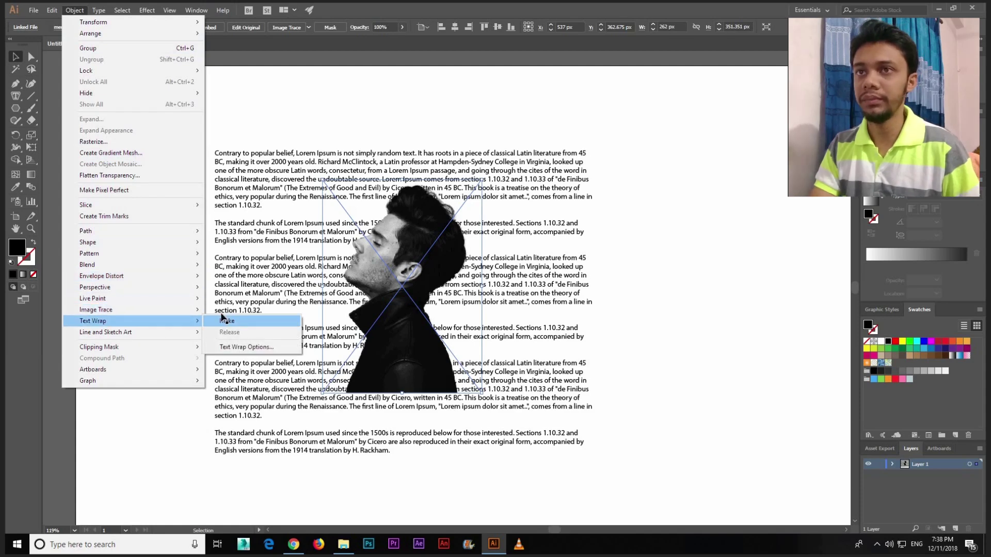
{"action": "left_click", "coordinate": [228, 323]}
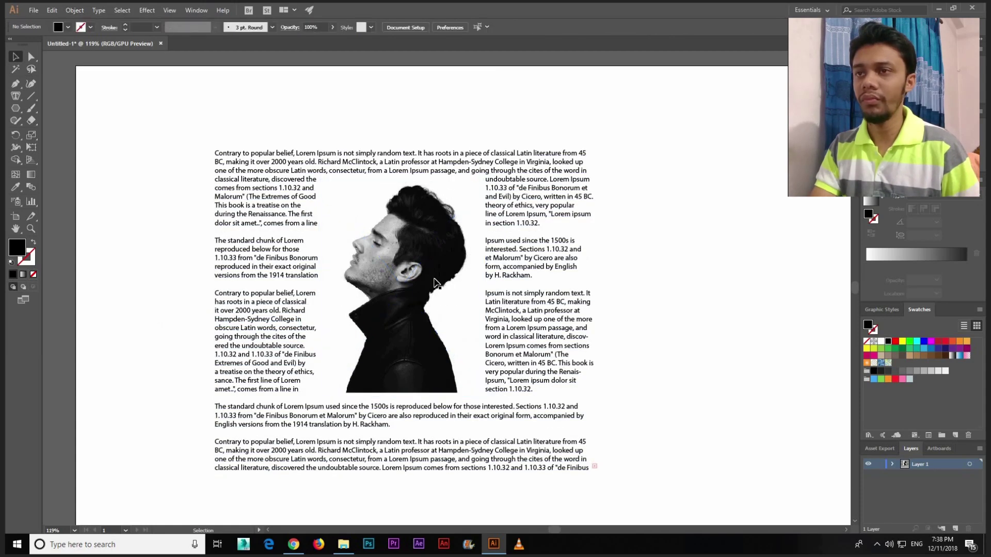
{"action": "scroll", "coordinate": [217, 335], "scroll_direction": "down", "scroll_amount": 2}
{"action": "left_click_drag", "start_coordinate": [403, 248], "coordinate": [386, 287]}
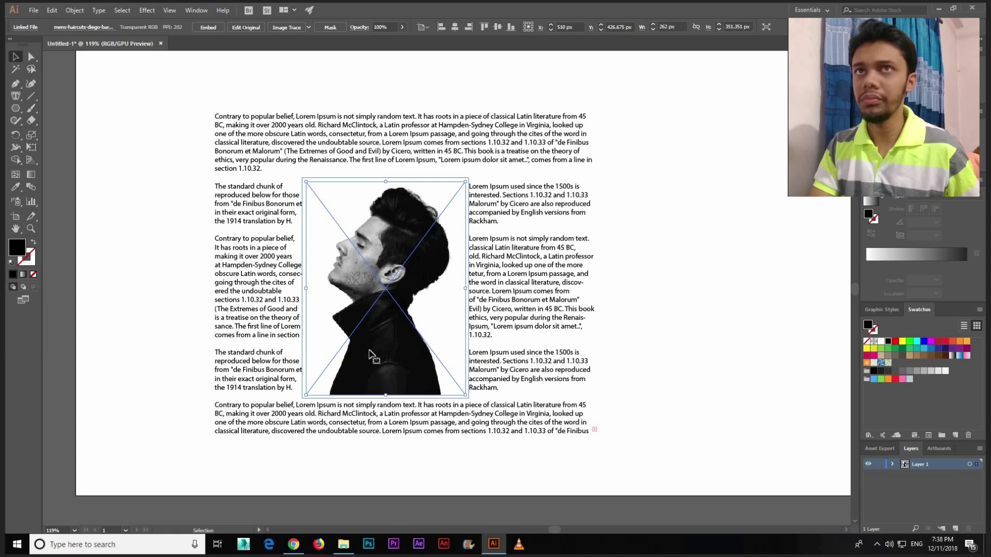
{"action": "key", "text": "ctrl+z"}
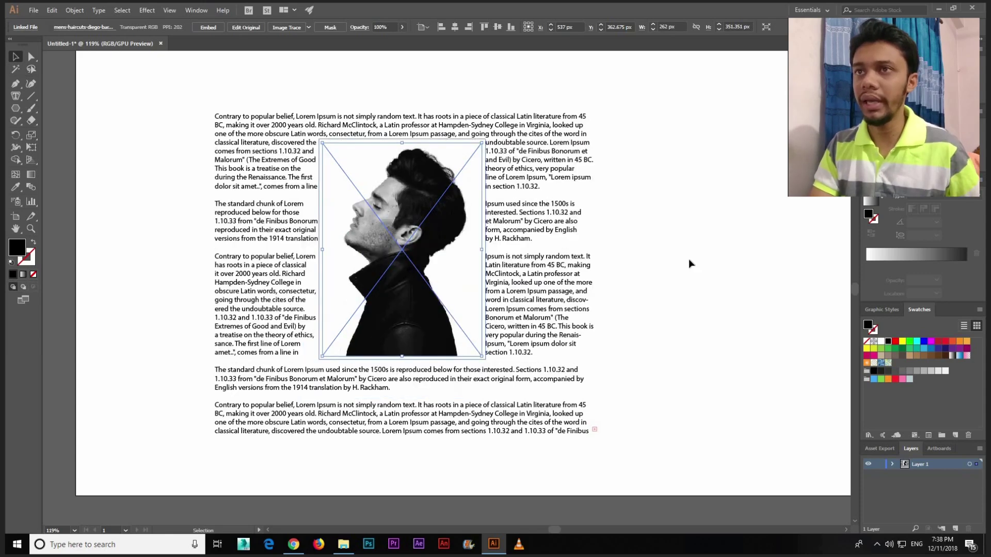
{"action": "key", "text": "ctrl+z"}
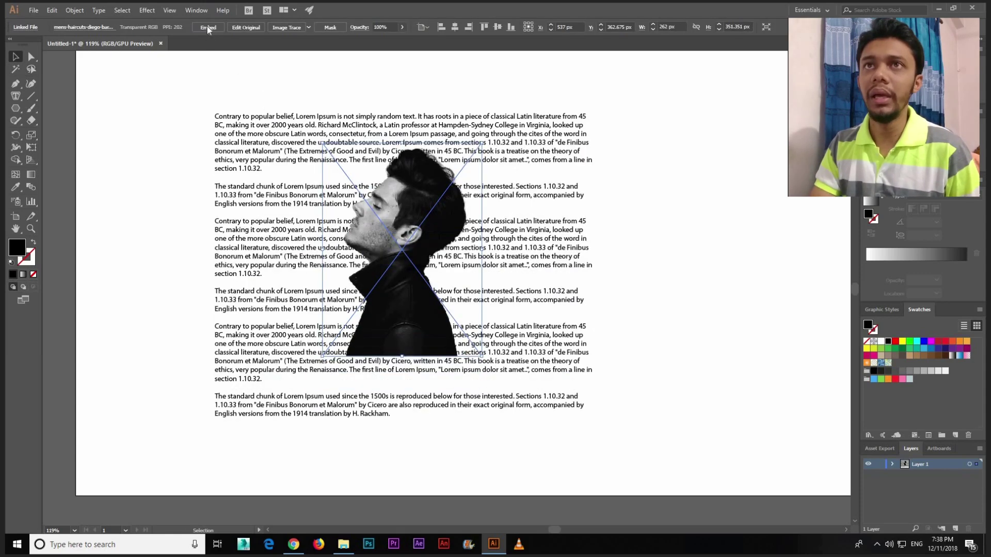
Step: Trial a text wrap around the portrait, undoing it and nudging the portrait's position
{"action": "left_click", "coordinate": [208, 28]}
{"action": "key", "text": "alt+o"}
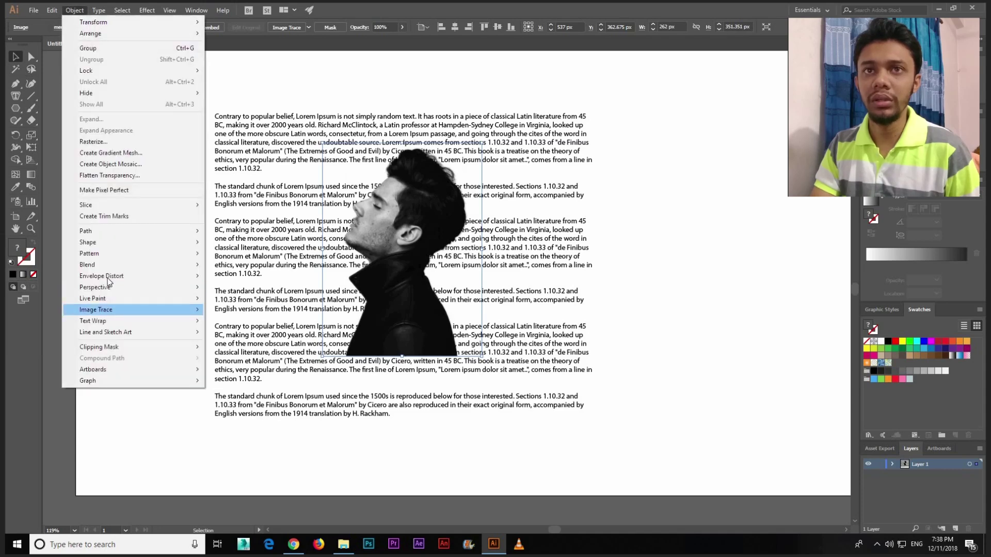
{"action": "left_click", "coordinate": [232, 321]}
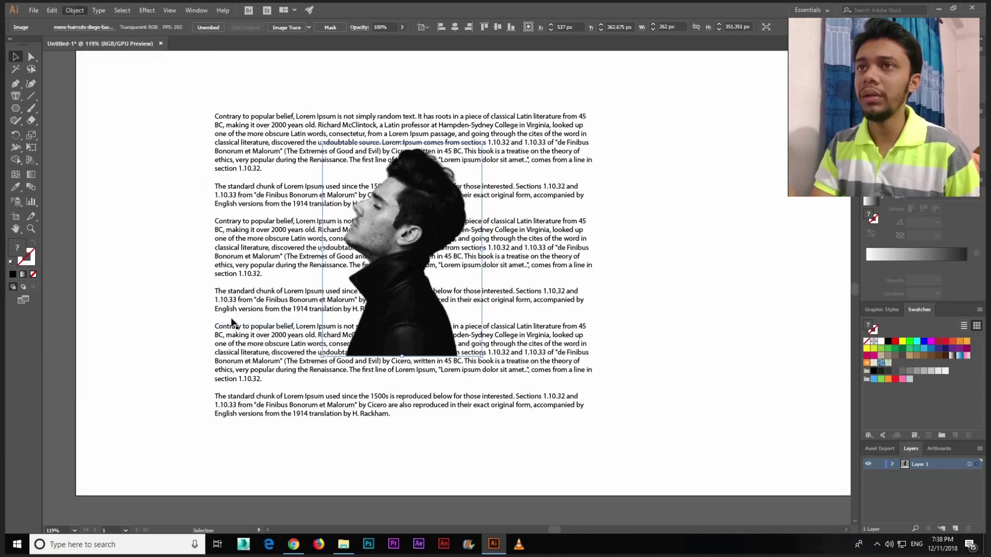
{"action": "key", "text": "ctrl+z"}
{"action": "key", "text": "ctrl+z"}
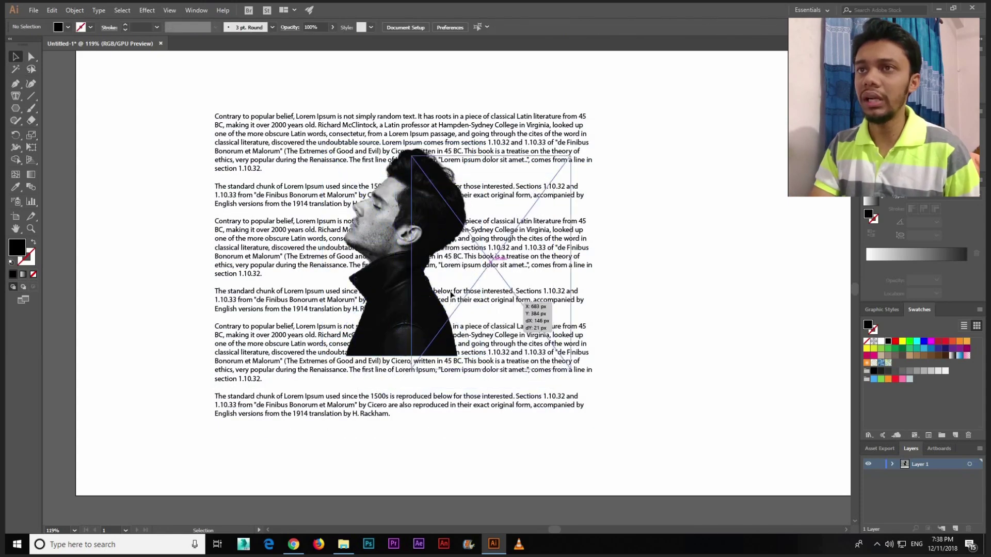
{"action": "left_click_drag", "start_coordinate": [421, 286], "coordinate": [421, 182]}
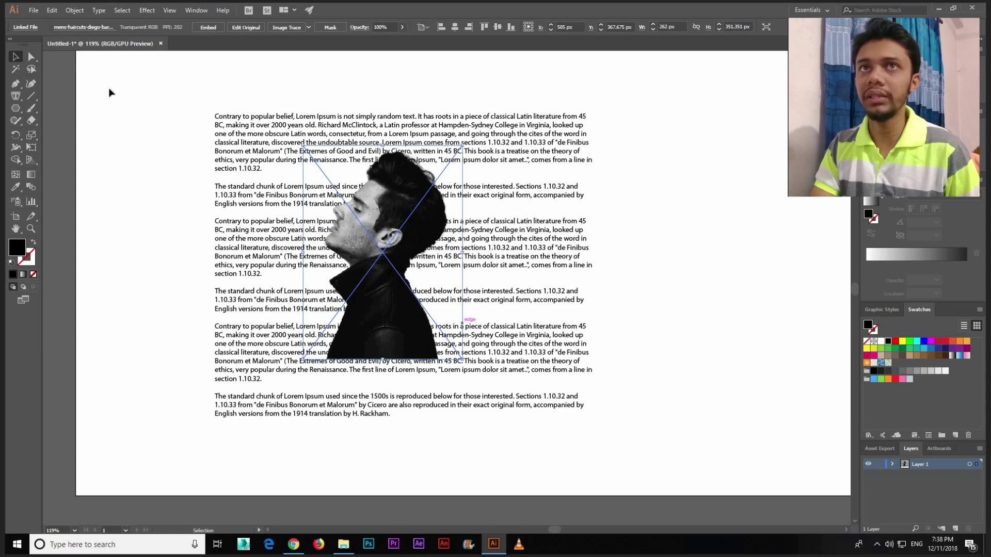
{"action": "key", "text": "alt+o"}
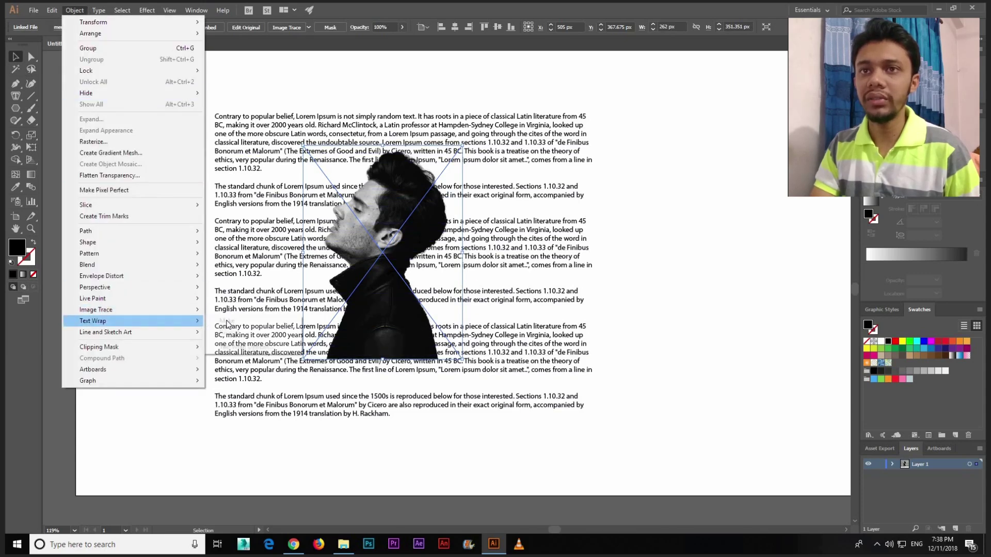
{"action": "left_click", "coordinate": [227, 321]}
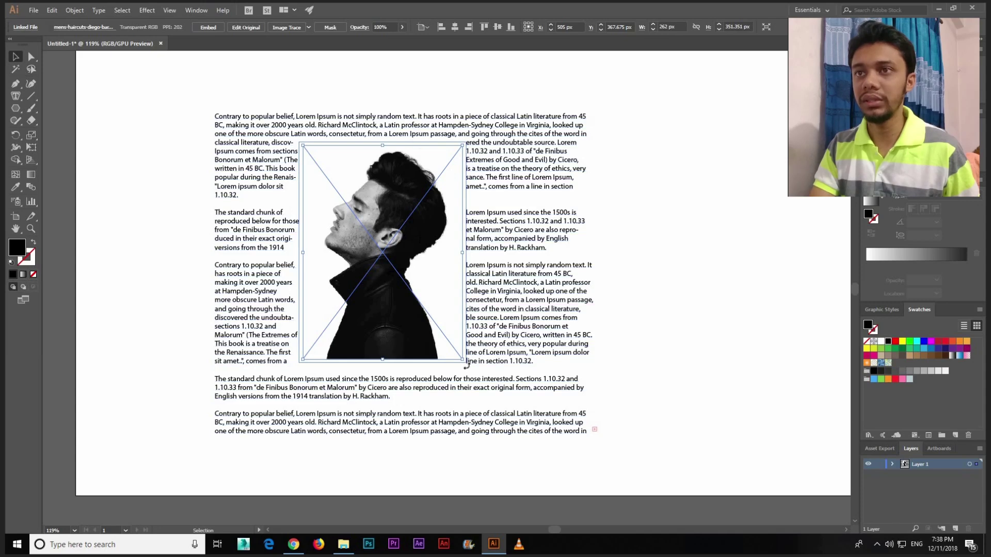
{"action": "key", "text": "ctrl+z"}
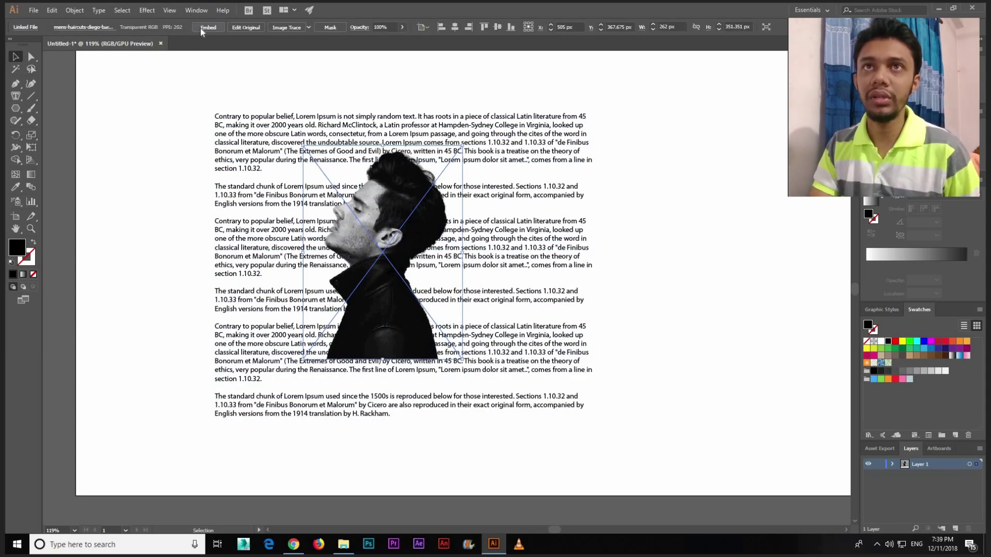
Step: Embed the portrait and apply Text Wrap > Make so paragraphs hug the silhouette
{"action": "left_click", "coordinate": [201, 28]}
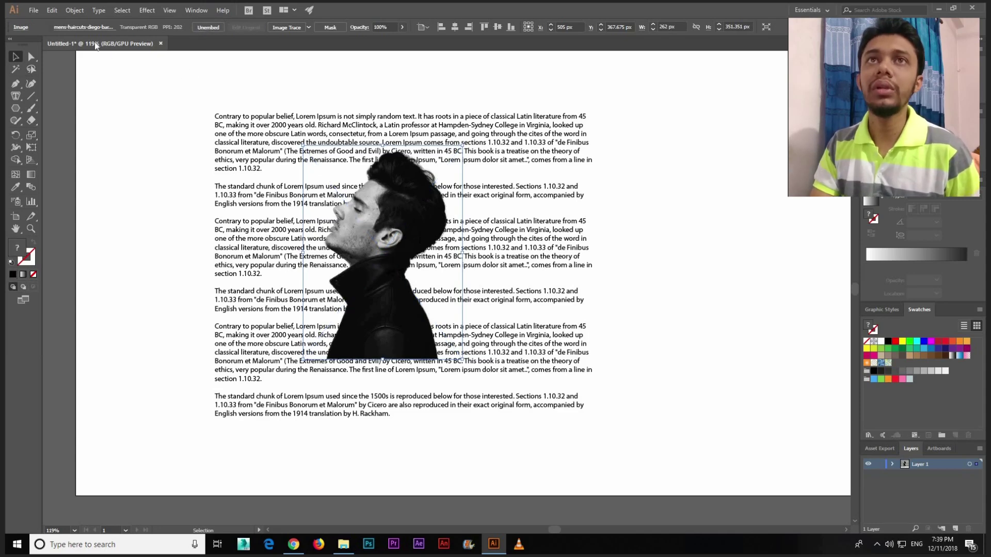
{"action": "left_click", "coordinate": [75, 10]}
{"action": "mouse_move", "coordinate": [93, 320]}
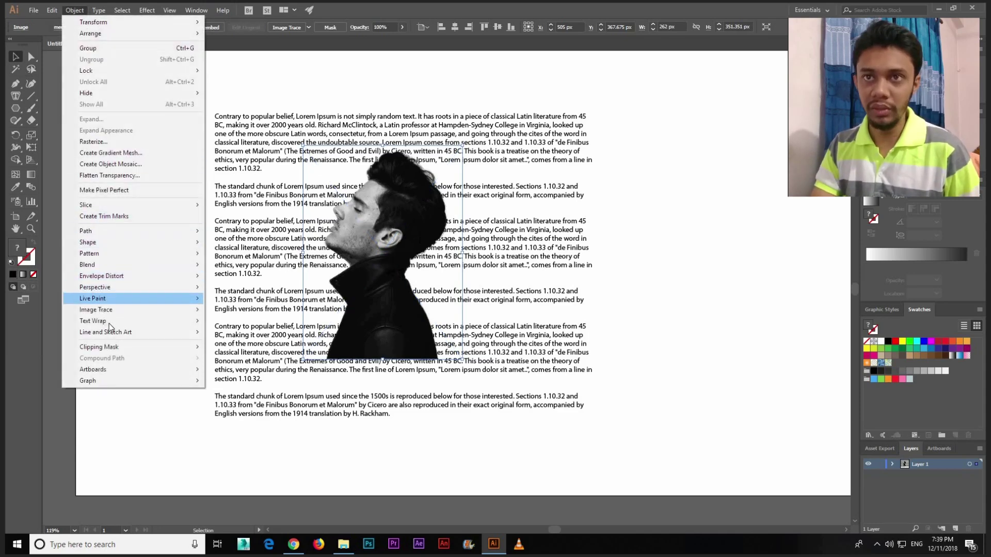
{"action": "left_click", "coordinate": [227, 322]}
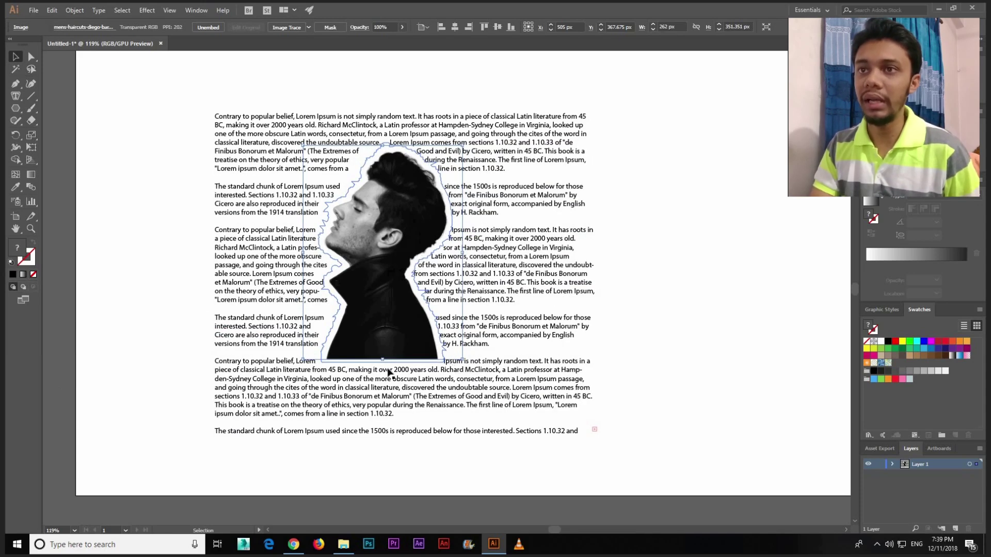
{"action": "left_click", "coordinate": [666, 261]}
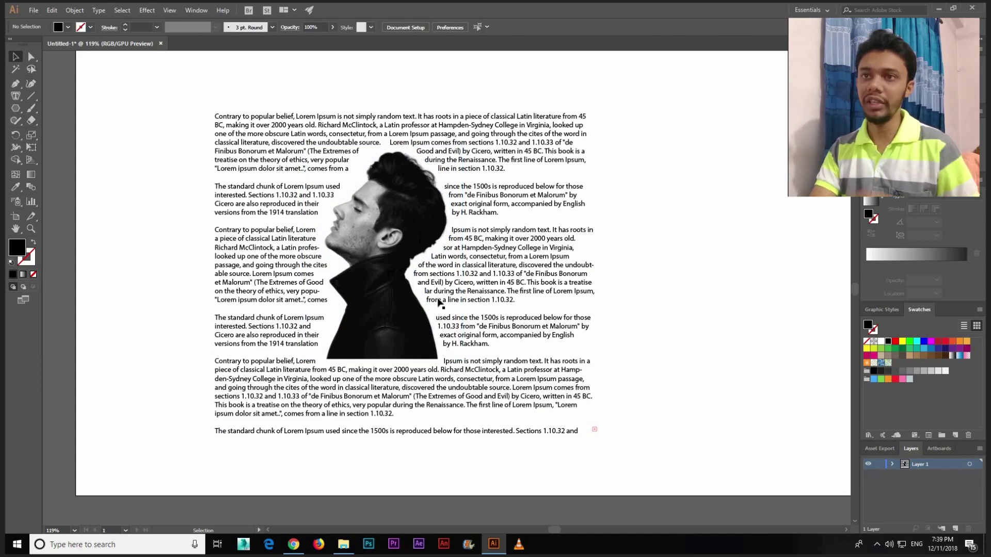
Step: Move the portrait down and to the right so the text reflows around it
{"action": "left_click_drag", "start_coordinate": [399, 317], "coordinate": [434, 383]}
{"action": "left_click_drag", "start_coordinate": [441, 331], "coordinate": [441, 324]}
{"action": "left_click", "coordinate": [666, 293]}
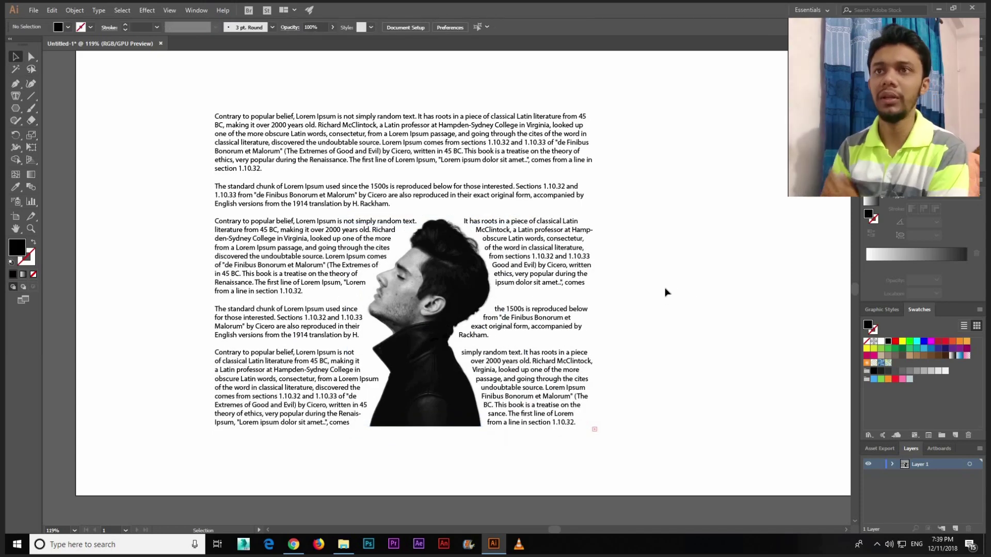
Step: Enlarge the portrait from its top-left corner so the text hugs the bigger silhouette
{"action": "left_click", "coordinate": [444, 294]}
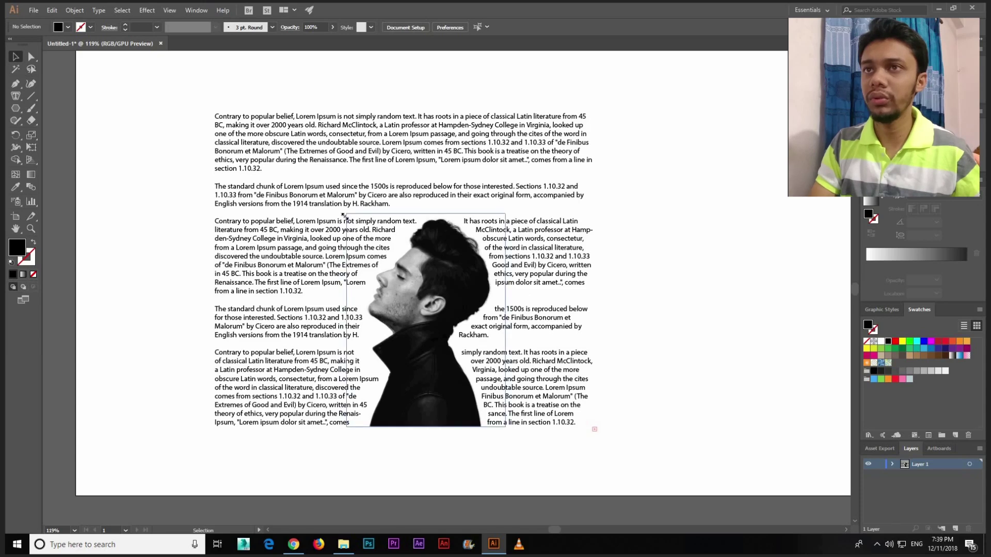
{"action": "left_click_drag", "start_coordinate": [346, 212], "coordinate": [312, 168]}
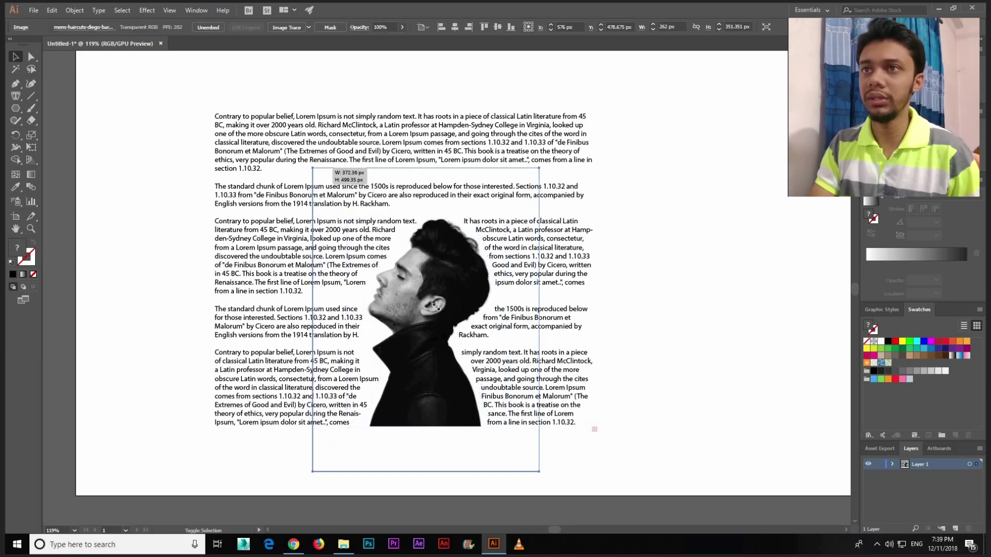
{"action": "left_click", "coordinate": [668, 261]}
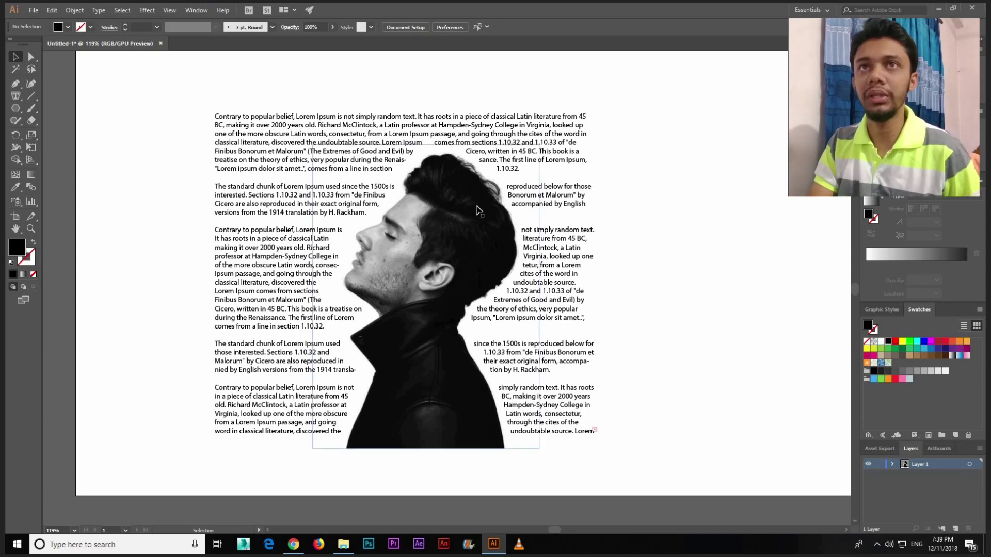
Step: Close the Illustrator lorem ipsum document, answering the save prompt, and return to Photoshop
{"action": "left_click", "coordinate": [977, 8]}
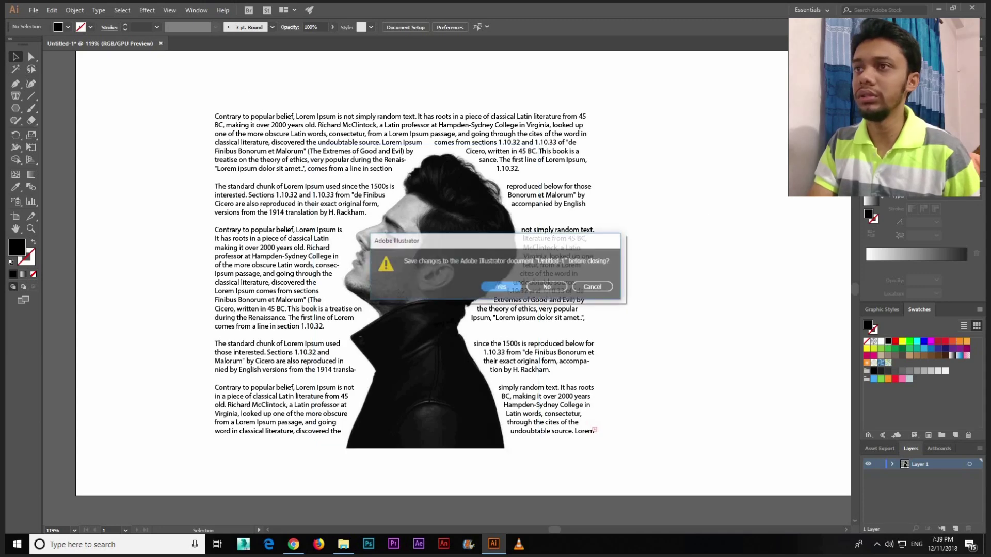
{"action": "left_click", "coordinate": [560, 282]}
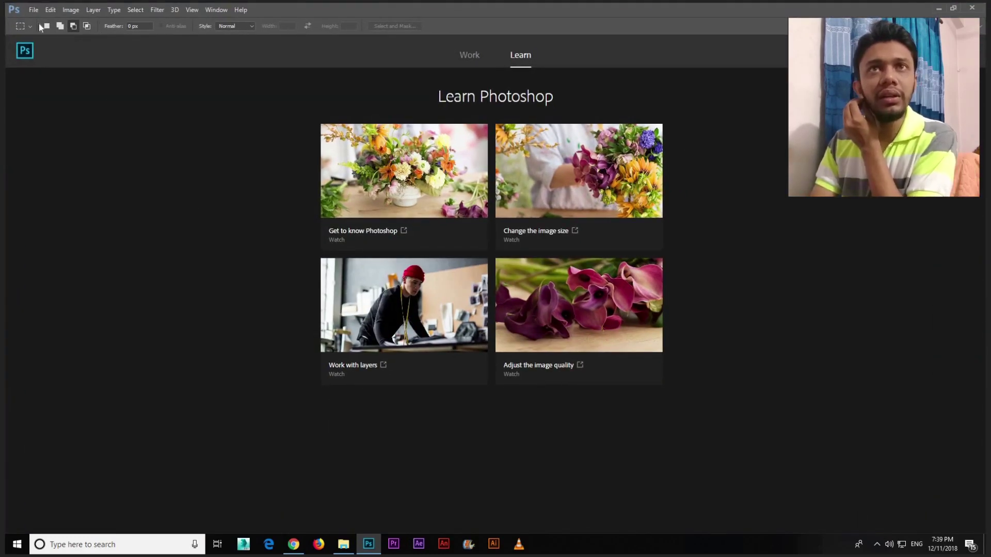
{"action": "left_click", "coordinate": [33, 9]}
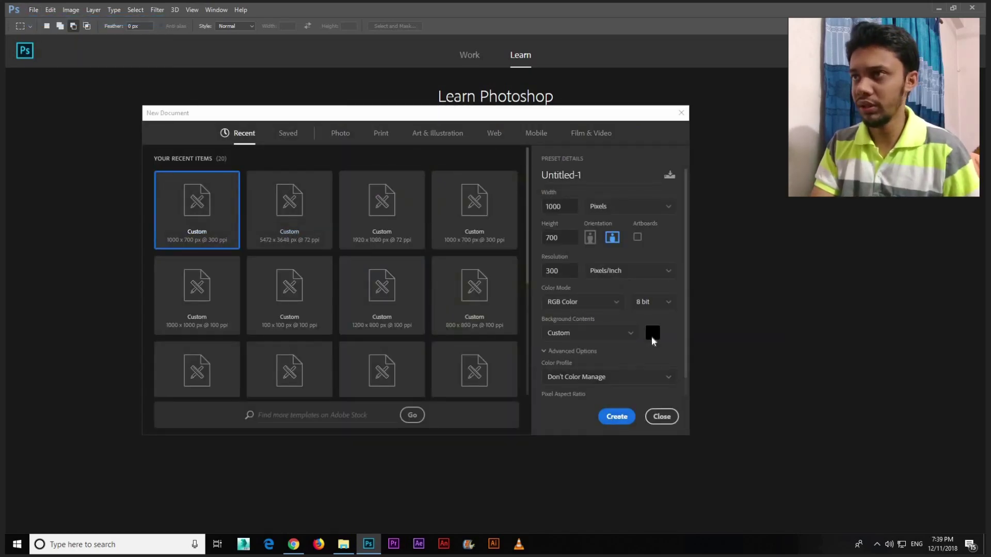
Step: Create the 1000 × 700 px document with a custom pink (#fd6767) background
{"action": "left_click", "coordinate": [652, 334]}
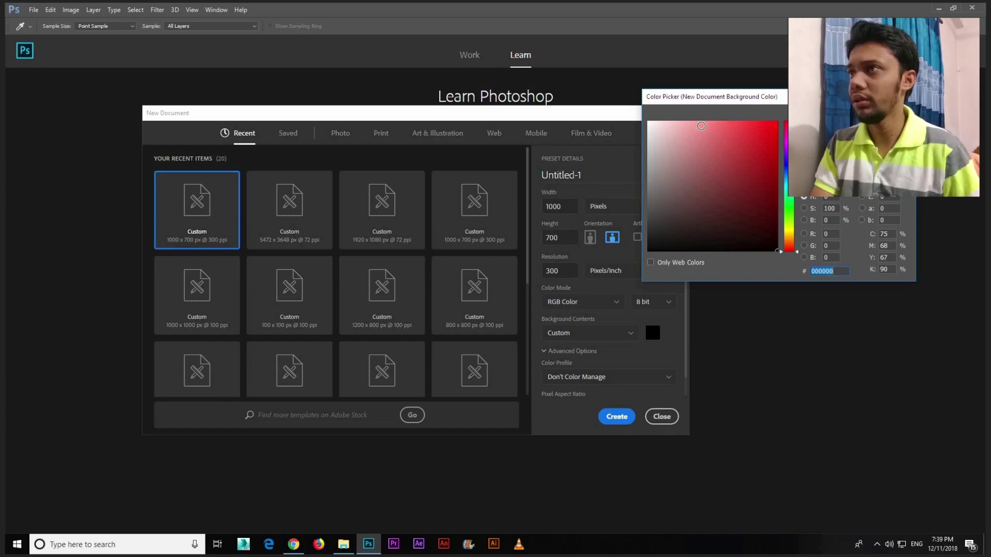
{"action": "left_click", "coordinate": [725, 122]}
{"action": "key", "text": "Return"}
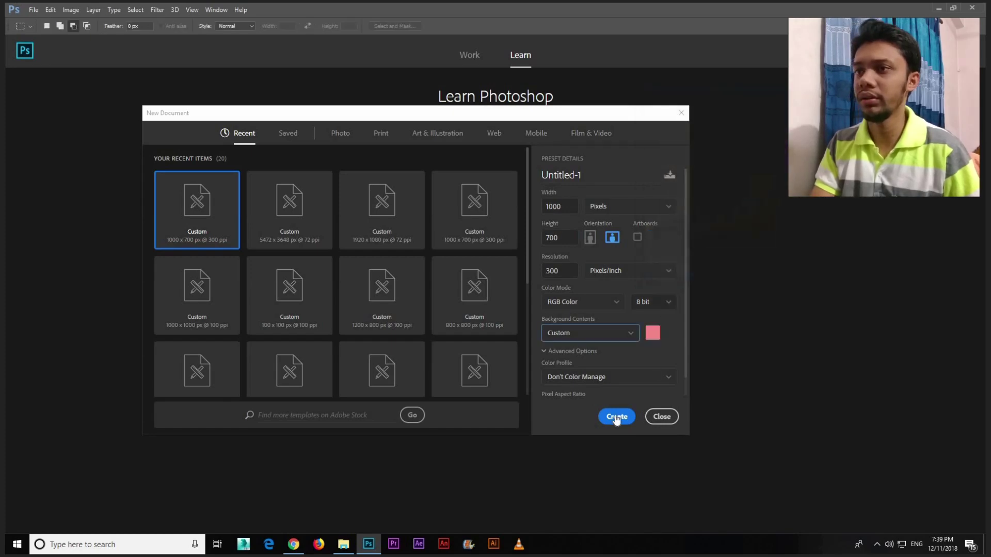
{"action": "left_click", "coordinate": [612, 413]}
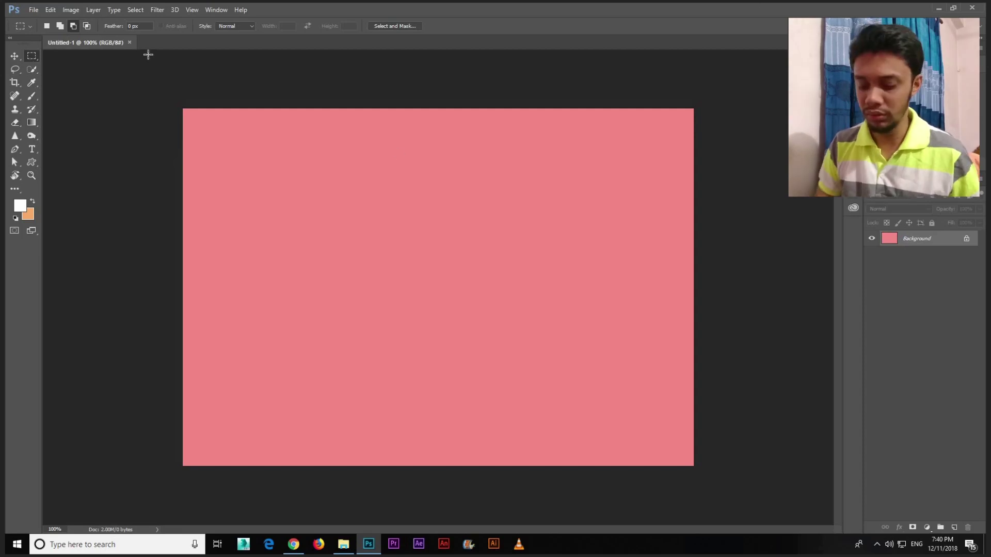
Step: Open the mens-haircut portrait file in Photoshop from the desktop
{"action": "key", "text": "ctrl+plus"}
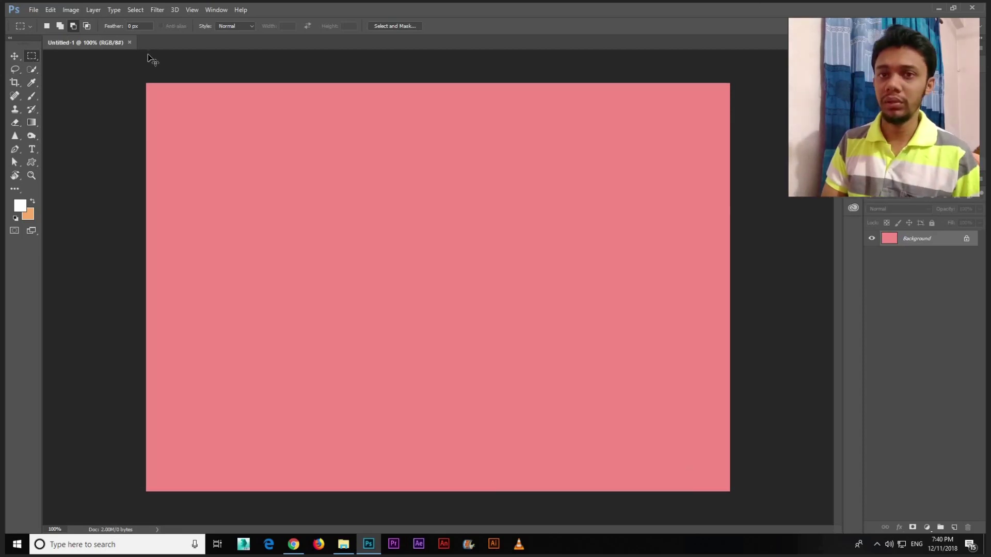
{"action": "key", "text": "ctrl+minus"}
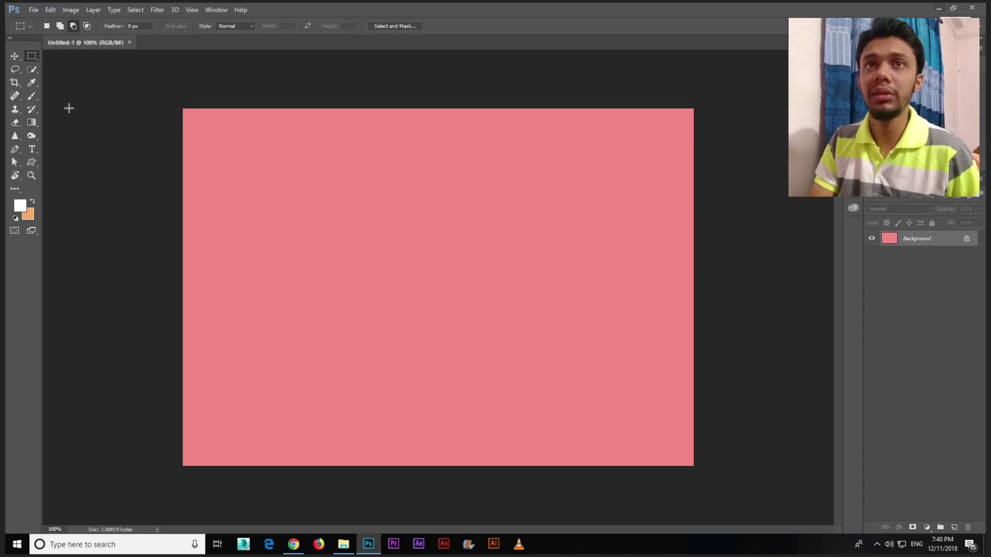
{"action": "key", "text": "super+d"}
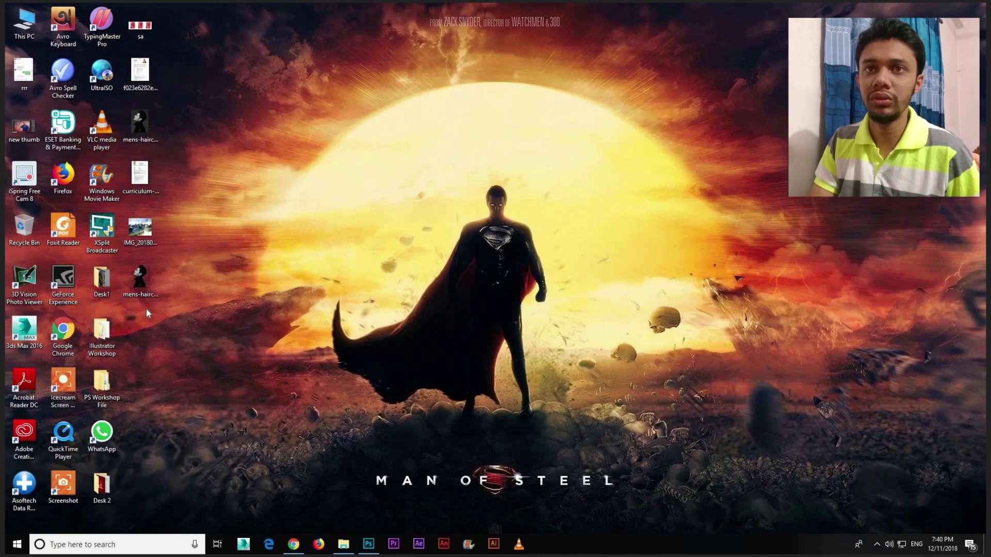
{"action": "mouse_move", "coordinate": [137, 277]}
{"action": "left_mouse_down"}
{"action": "mouse_move", "coordinate": [261, 290]}
{"action": "mouse_move", "coordinate": [369, 421]}
{"action": "mouse_move", "coordinate": [216, 45]}
{"action": "mouse_move", "coordinate": [496, 105]}
{"action": "left_mouse_up"}
Step: Move the portrait into the pink document as Layer 1 and scale it to about half size
{"action": "key", "text": "v"}
{"action": "mouse_move", "coordinate": [597, 120]}
{"action": "left_mouse_down"}
{"action": "mouse_move", "coordinate": [538, 117]}
{"action": "mouse_move", "coordinate": [443, 239]}
{"action": "left_mouse_up"}
{"action": "key", "text": "ctrl+t"}
{"action": "left_click_drag", "start_coordinate": [416, 288], "coordinate": [424, 240]}
{"action": "key", "text": "Return"}
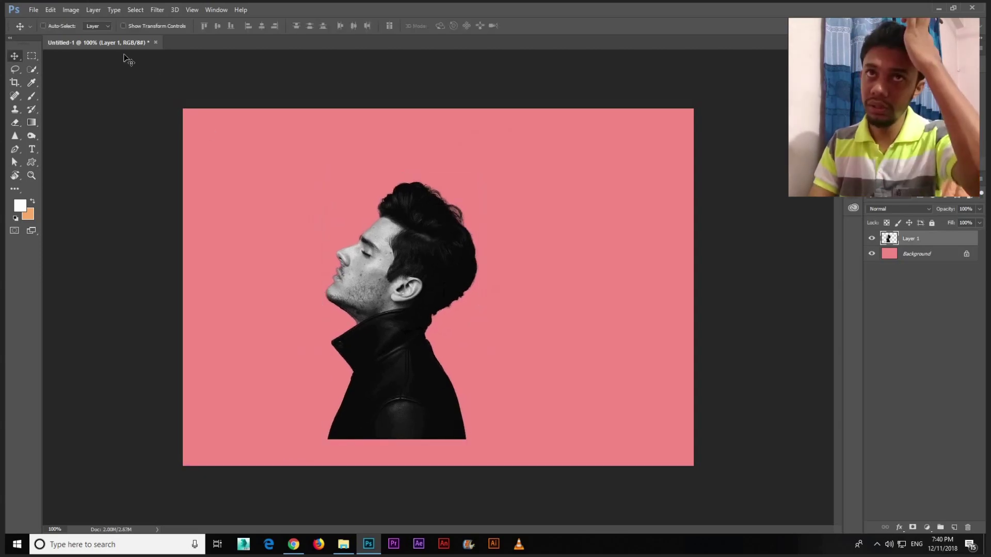
{"action": "left_click", "coordinate": [65, 10]}
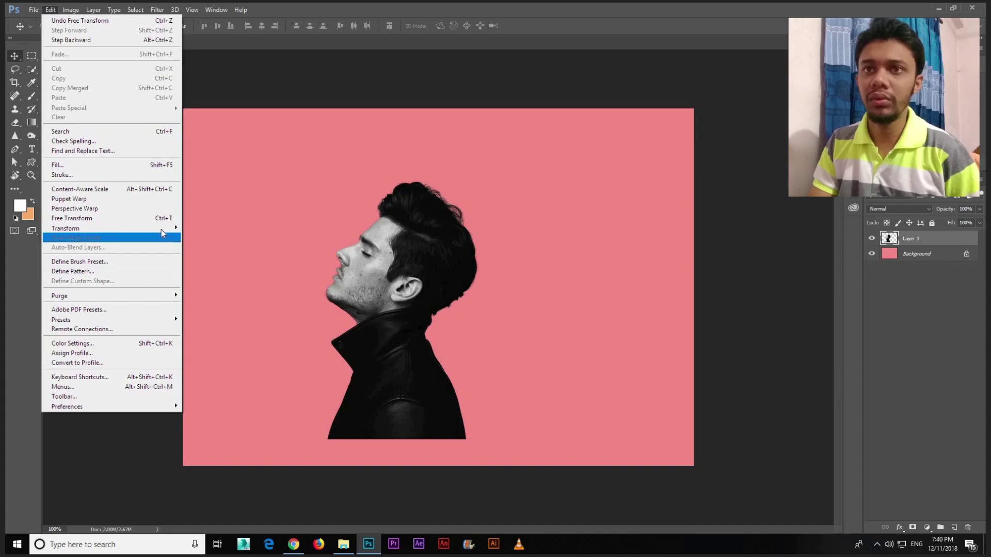
Step: Flip the portrait horizontally, enlarge it about 122% and place it at the canvas's left side
{"action": "left_click", "coordinate": [245, 336]}
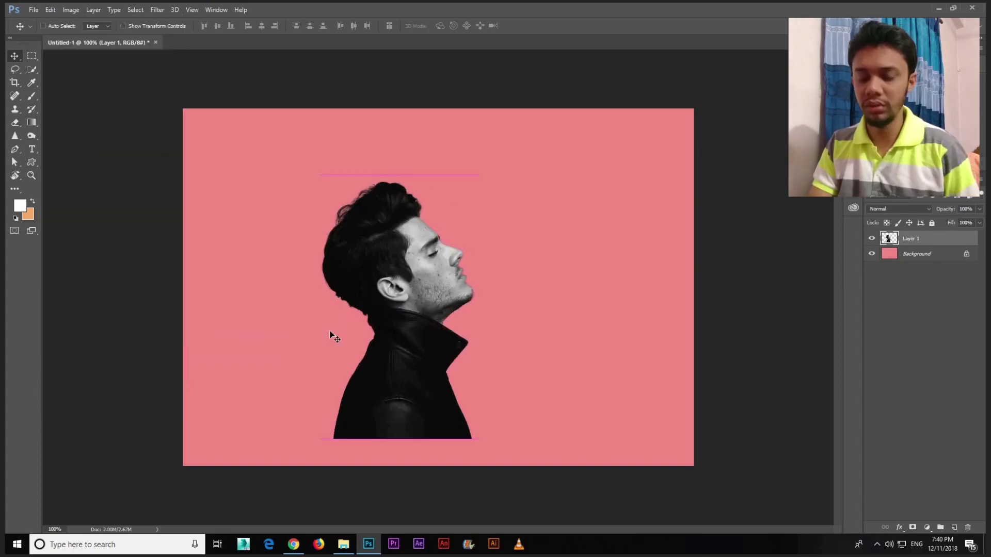
{"action": "left_click_drag", "start_coordinate": [330, 336], "coordinate": [273, 335]}
{"action": "key", "text": "ctrl+t"}
{"action": "left_click_drag", "start_coordinate": [418, 175], "coordinate": [433, 146]}
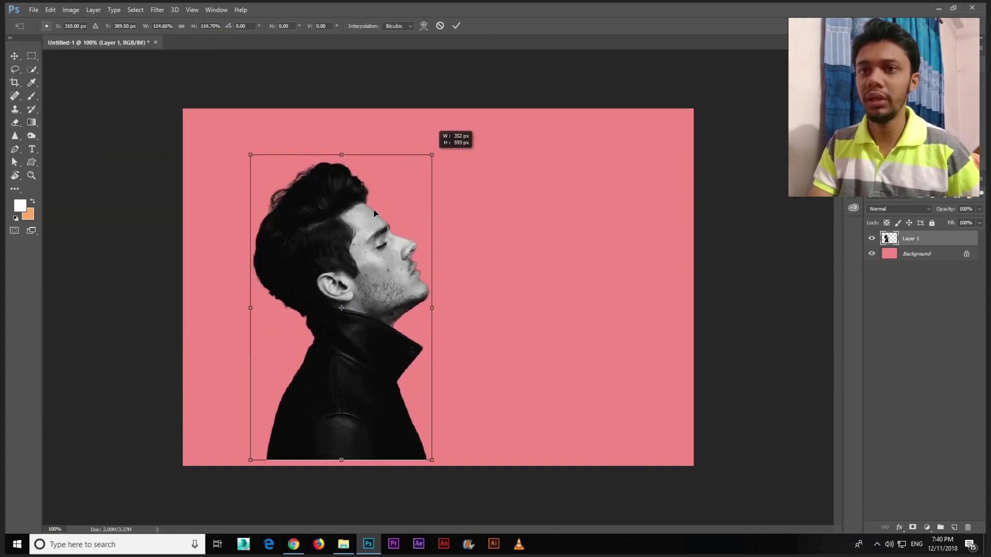
{"action": "left_click_drag", "start_coordinate": [369, 214], "coordinate": [313, 211]}
{"action": "key", "text": "Return"}
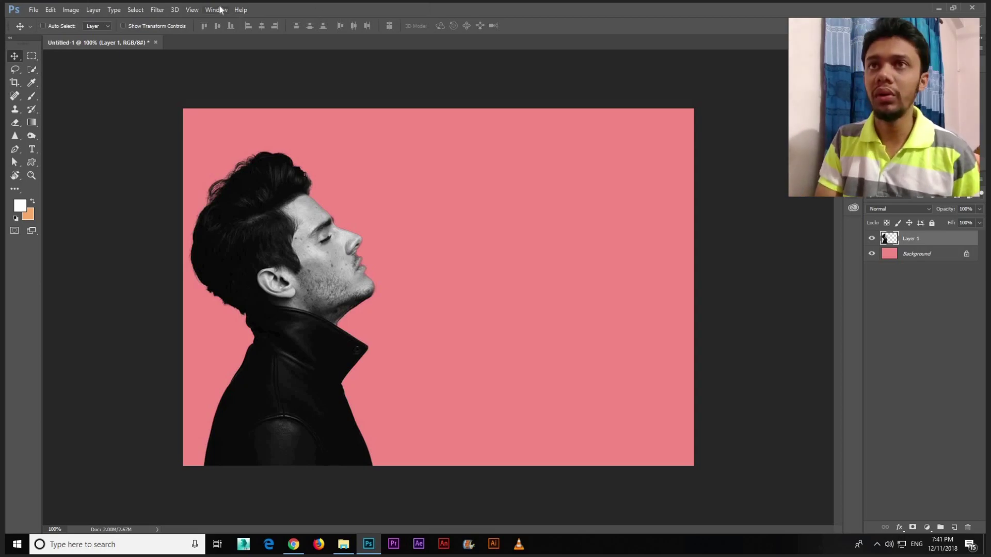
{"action": "key", "text": "ctrl+r"}
Step: Drag guides from the rulers: a horizontal one at the hair top, a vertical one at 960 px
{"action": "left_click", "coordinate": [190, 10]}
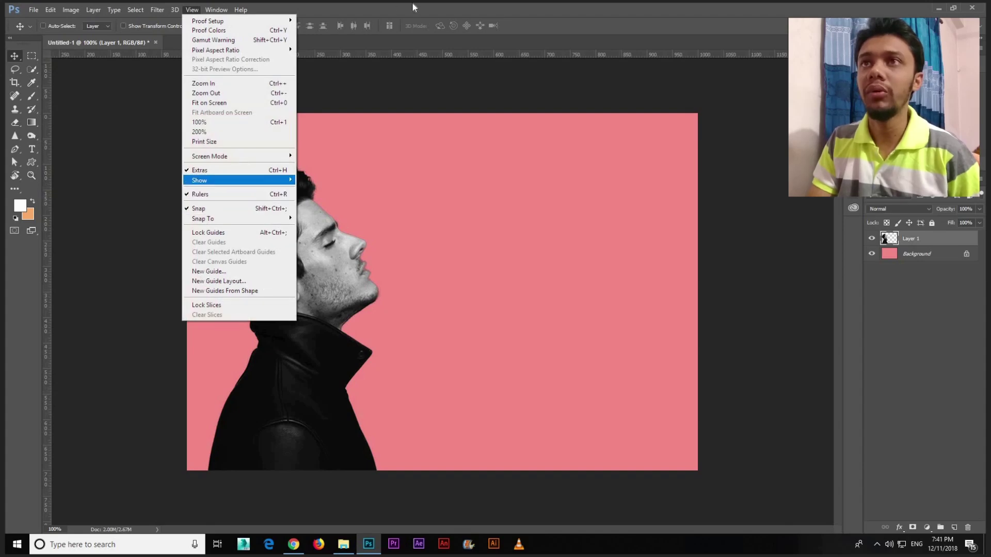
{"action": "left_click", "coordinate": [407, 53]}
{"action": "left_click_drag", "start_coordinate": [407, 55], "coordinate": [387, 396]}
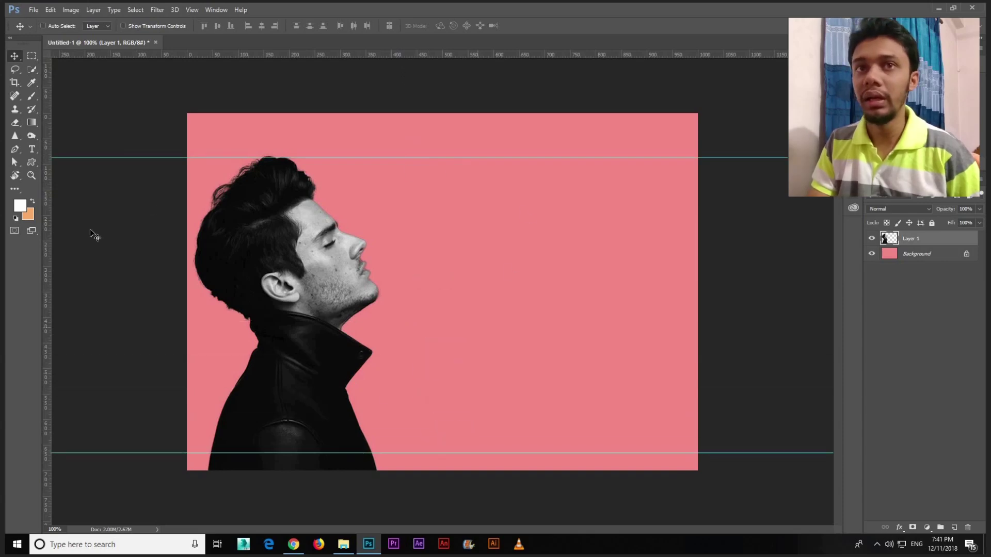
{"action": "left_click_drag", "start_coordinate": [541, 302], "coordinate": [678, 295]}
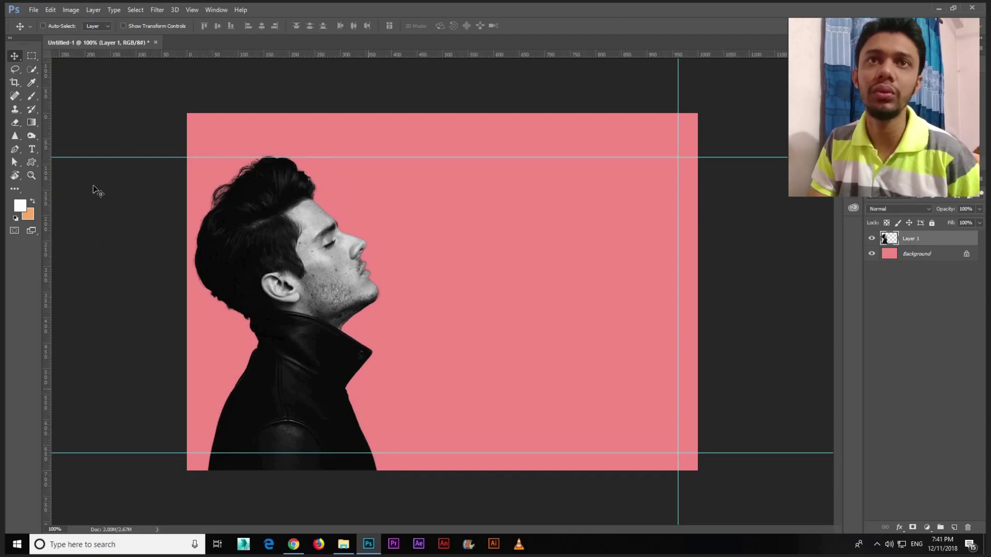
Step: With the Pen tool at 200% zoom, trace the hair, forehead and nose
{"action": "right_click", "coordinate": [14, 150]}
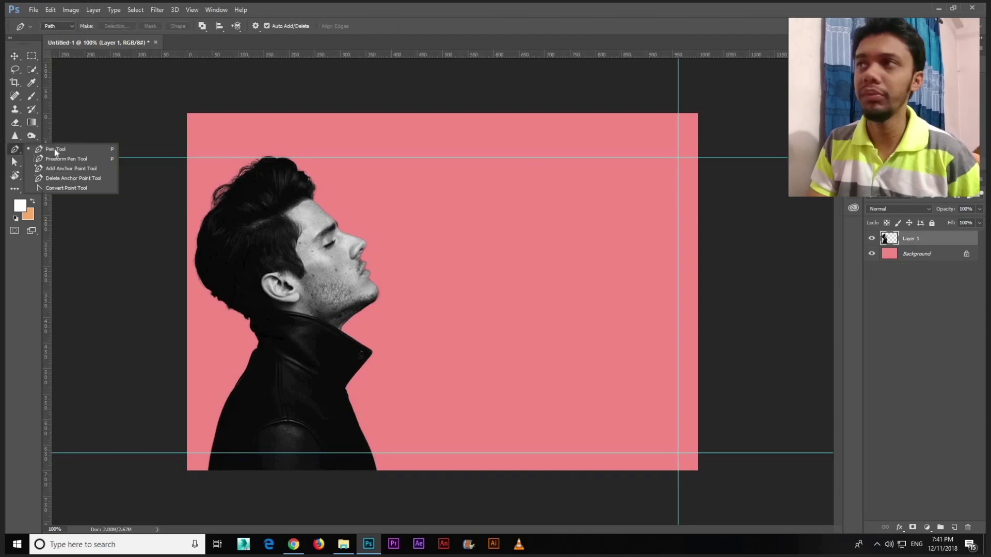
{"action": "left_click", "coordinate": [54, 149]}
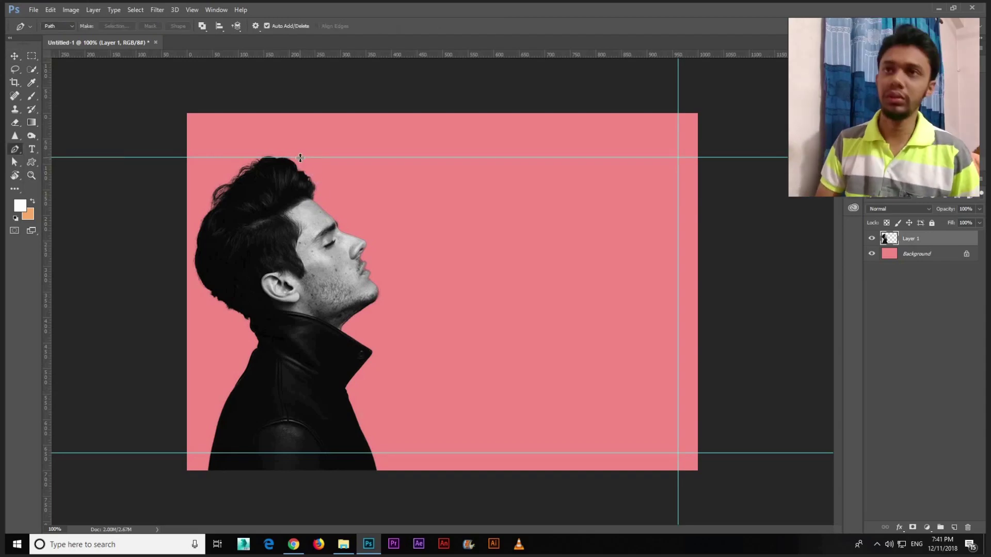
{"action": "key", "text": "ctrl+plus"}
{"action": "scroll", "coordinate": [350, 188], "scroll_direction": "up", "scroll_amount": 3}
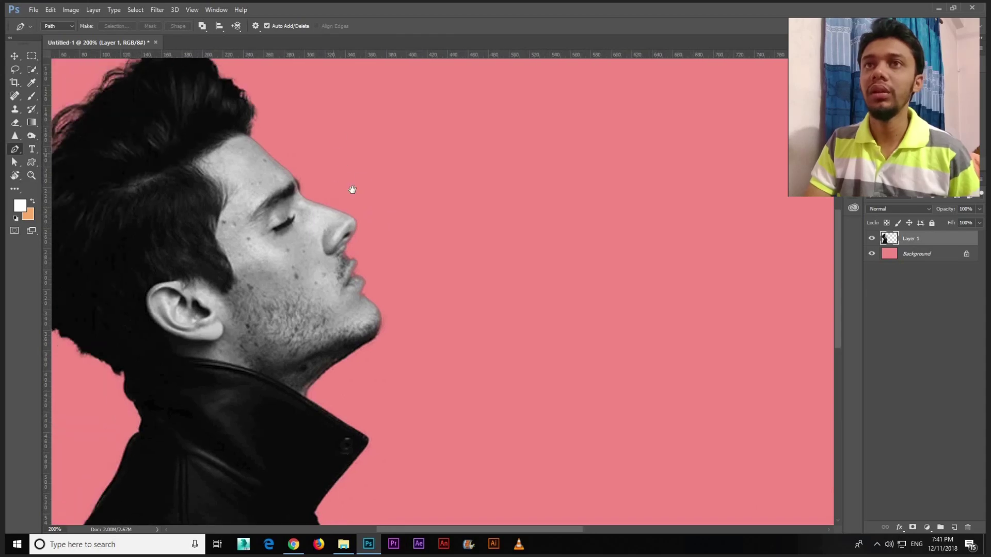
{"action": "scroll", "coordinate": [242, 107], "scroll_direction": "left", "scroll_amount": 3}
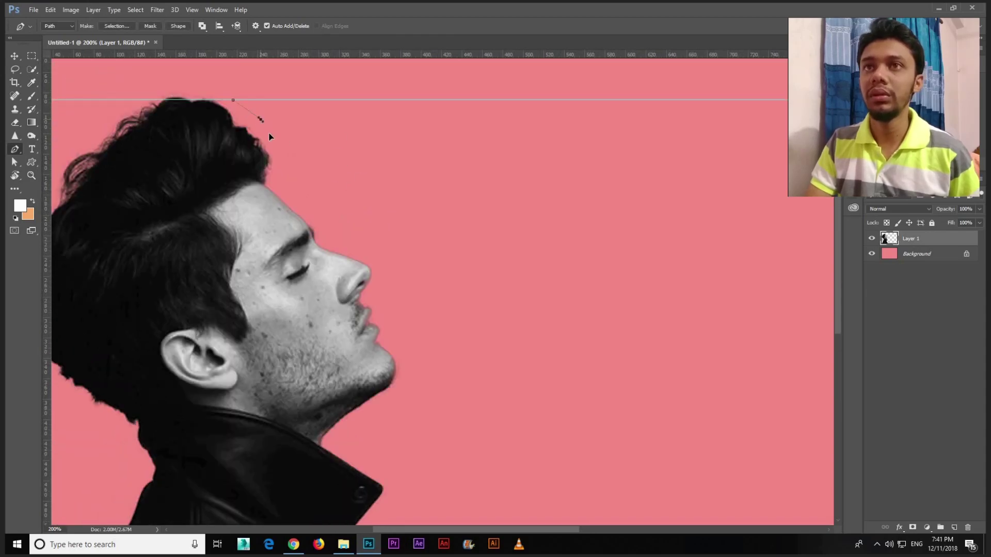
{"action": "left_click_drag", "start_coordinate": [261, 119], "coordinate": [282, 192]}
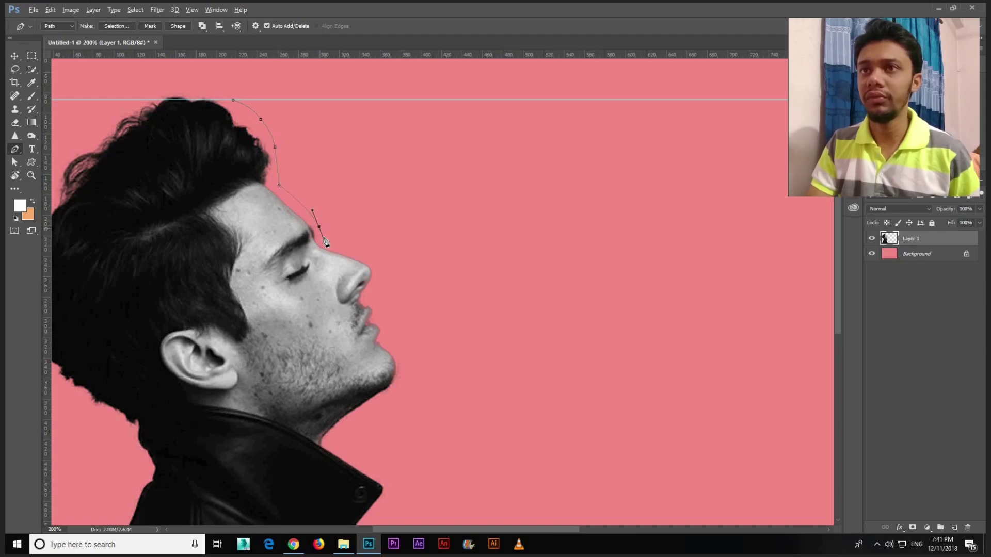
{"action": "left_click_drag", "start_coordinate": [336, 244], "coordinate": [351, 250]}
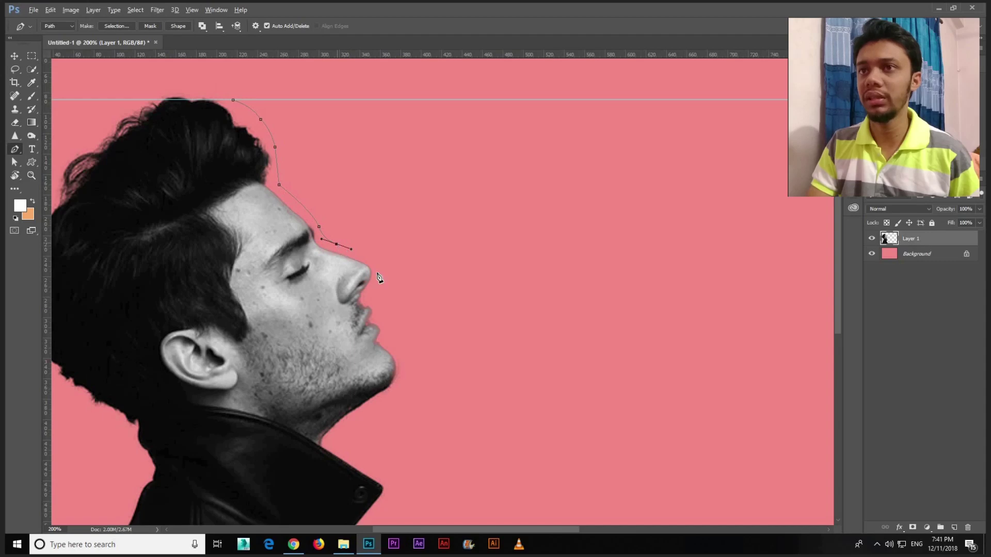
{"action": "left_click_drag", "start_coordinate": [376, 312], "coordinate": [375, 309]}
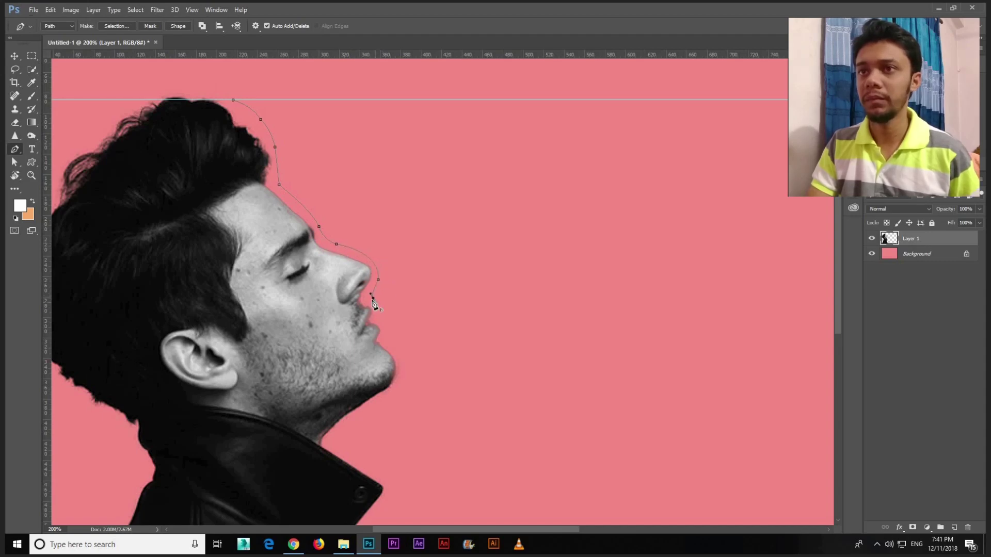
Step: Continue the path past the lips and chin to the collar tip
{"action": "left_click", "coordinate": [388, 340]}
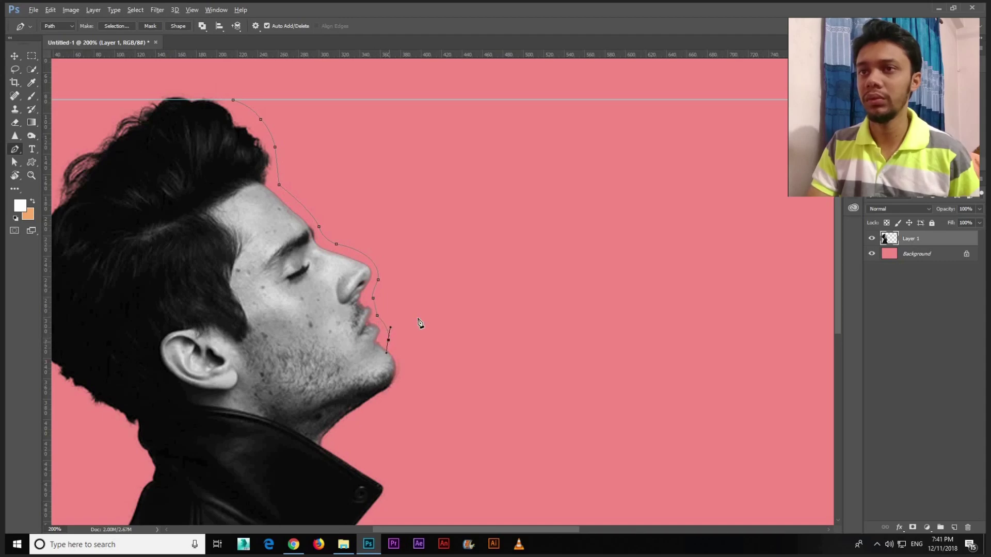
{"action": "scroll", "coordinate": [388, 366], "scroll_direction": "down", "scroll_amount": 1}
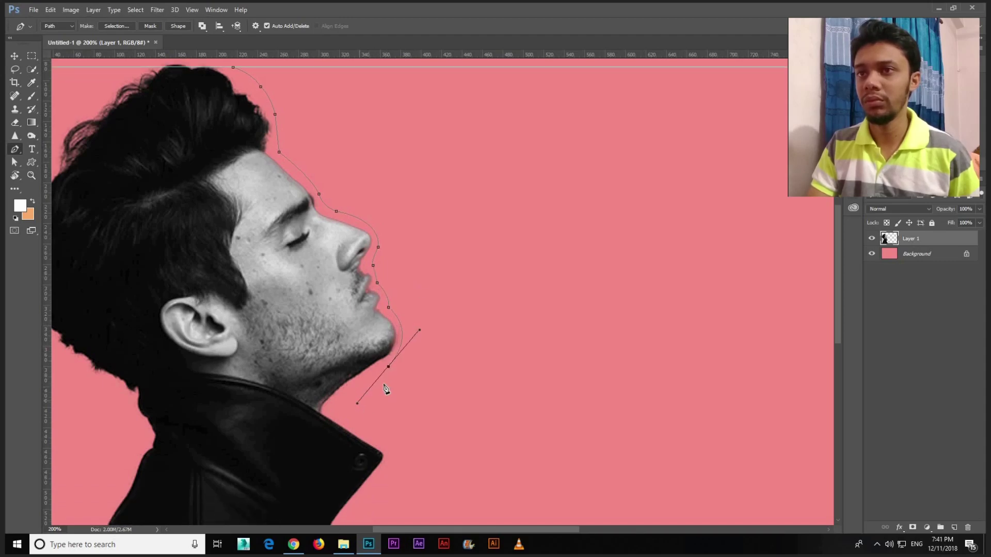
{"action": "left_click", "coordinate": [388, 367], "text": "alt"}
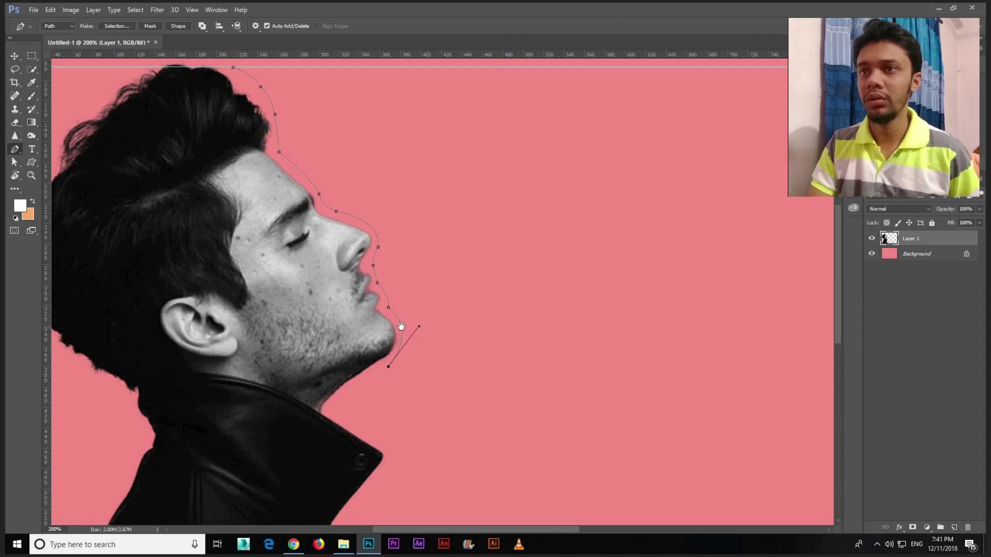
{"action": "left_click_drag", "start_coordinate": [390, 370], "coordinate": [387, 227]}
{"action": "scroll", "coordinate": [387, 229], "scroll_direction": "down", "scroll_amount": 1}
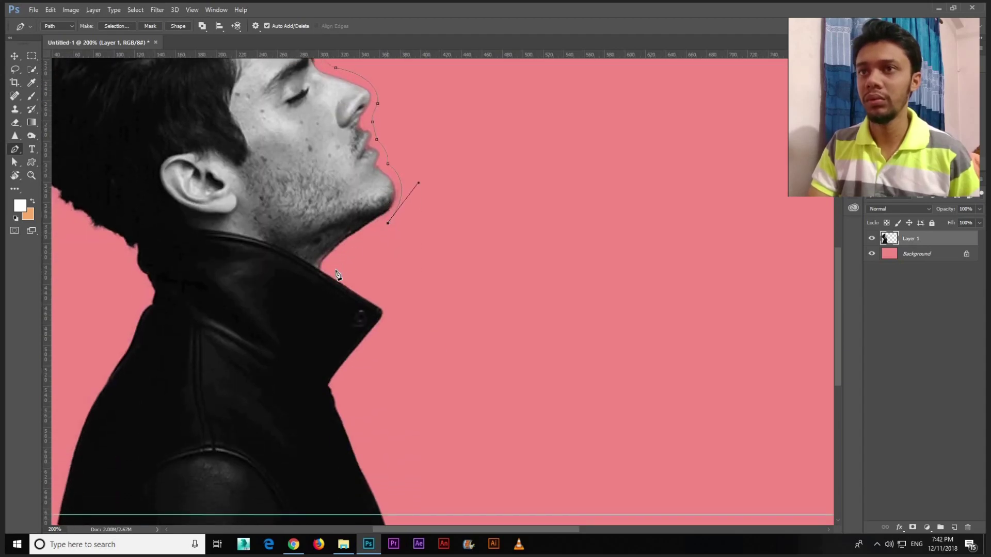
{"action": "left_click_drag", "start_coordinate": [333, 271], "coordinate": [338, 288]}
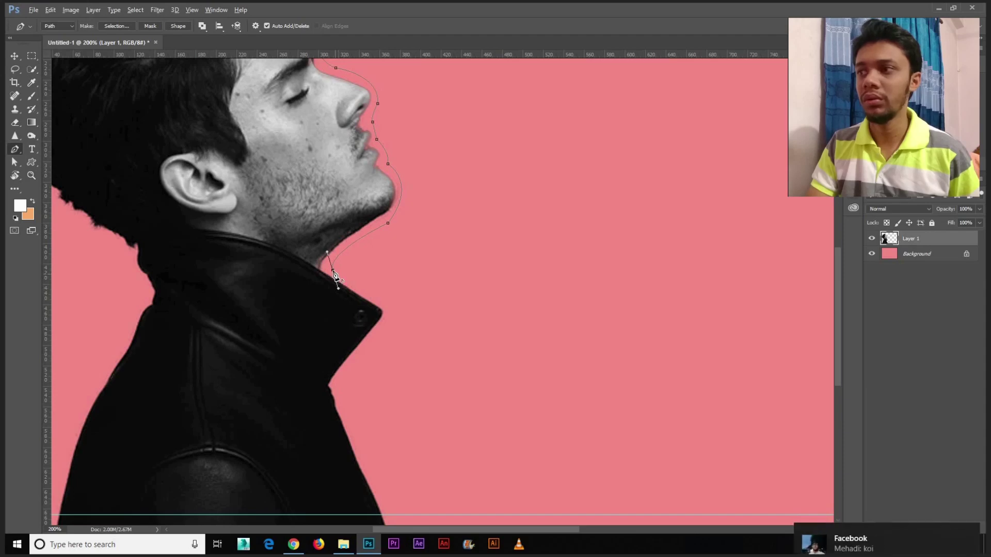
{"action": "left_click", "coordinate": [333, 270], "text": "alt"}
{"action": "scroll", "coordinate": [387, 262], "scroll_direction": "down", "scroll_amount": 2}
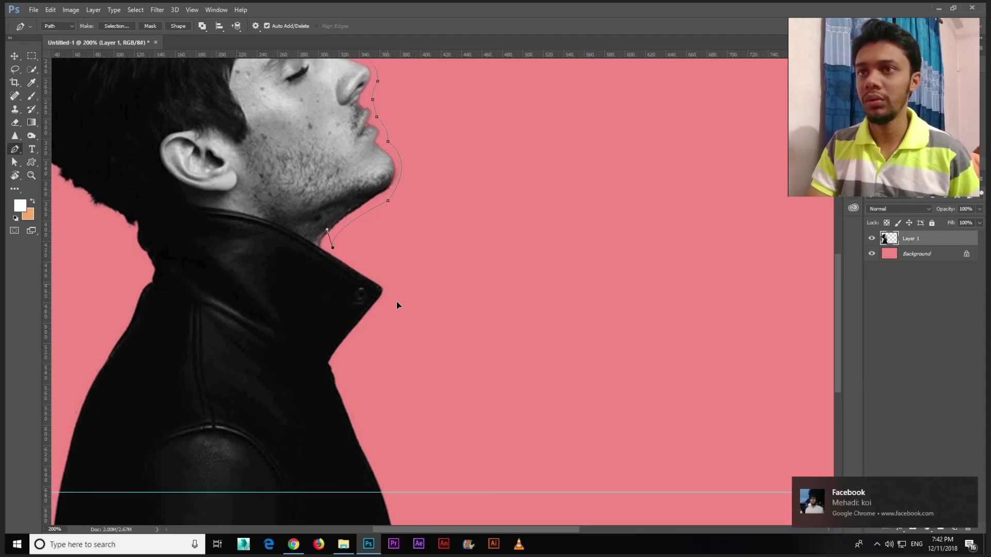
{"action": "mouse_move", "coordinate": [387, 285]}
{"action": "left_mouse_down"}
{"action": "mouse_move", "coordinate": [400, 307]}
{"action": "mouse_move", "coordinate": [395, 295]}
{"action": "left_mouse_up"}
Step: Run the path down the jacket to the bottom guide, out to the bottom-right corner, and close it
{"action": "left_click", "coordinate": [336, 364]}
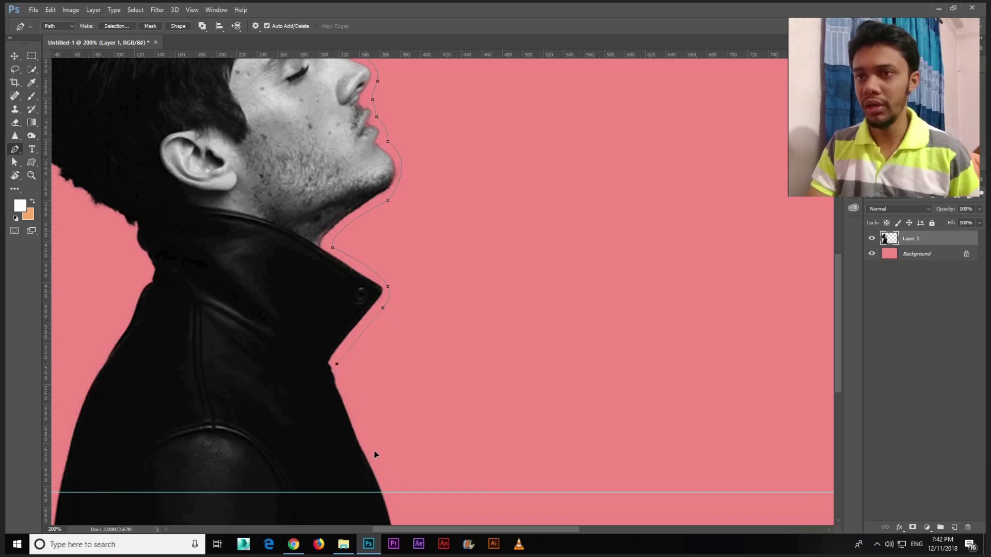
{"action": "left_click", "coordinate": [386, 492]}
{"action": "key", "text": "ctrl+minus"}
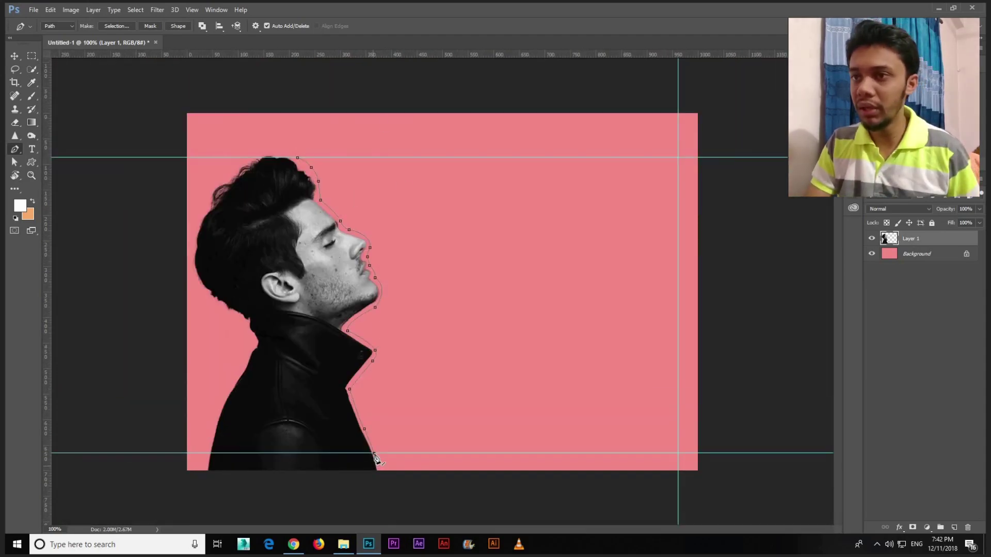
{"action": "left_click", "coordinate": [678, 454]}
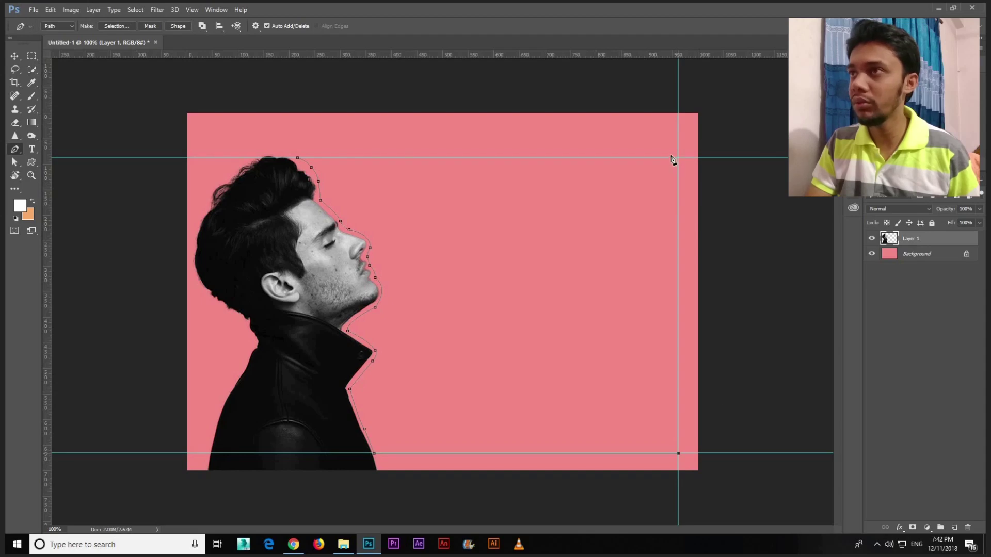
{"action": "left_click", "coordinate": [297, 159]}
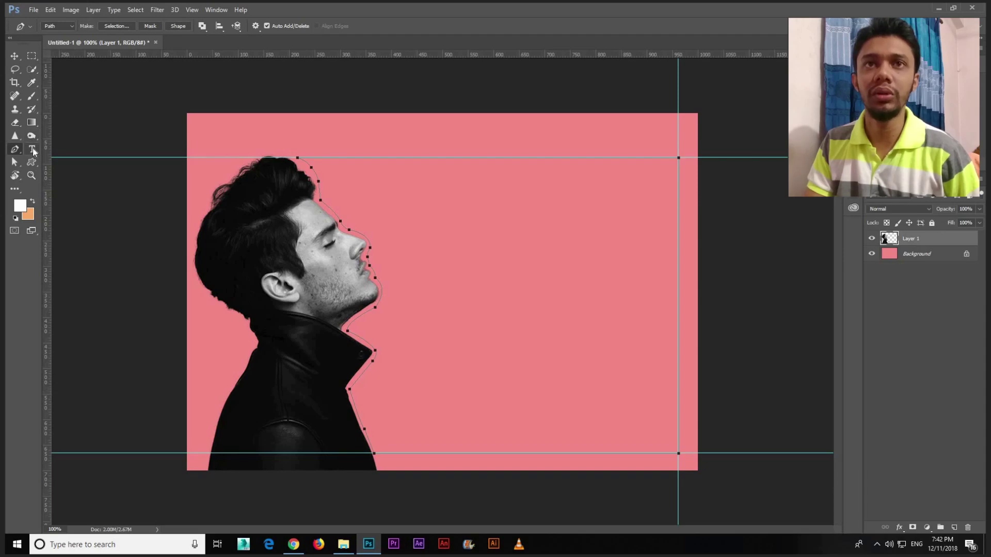
Step: Start a horizontal type area inside the closed path, trying 12 pt and 11 pt sizes
{"action": "left_click", "coordinate": [33, 150]}
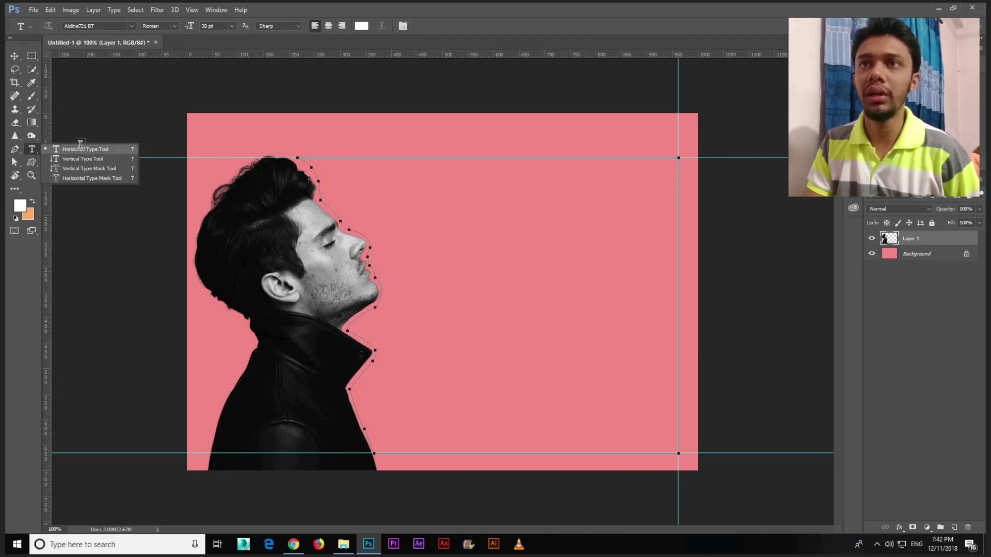
{"action": "left_click", "coordinate": [80, 148]}
{"action": "left_click", "coordinate": [408, 187]}
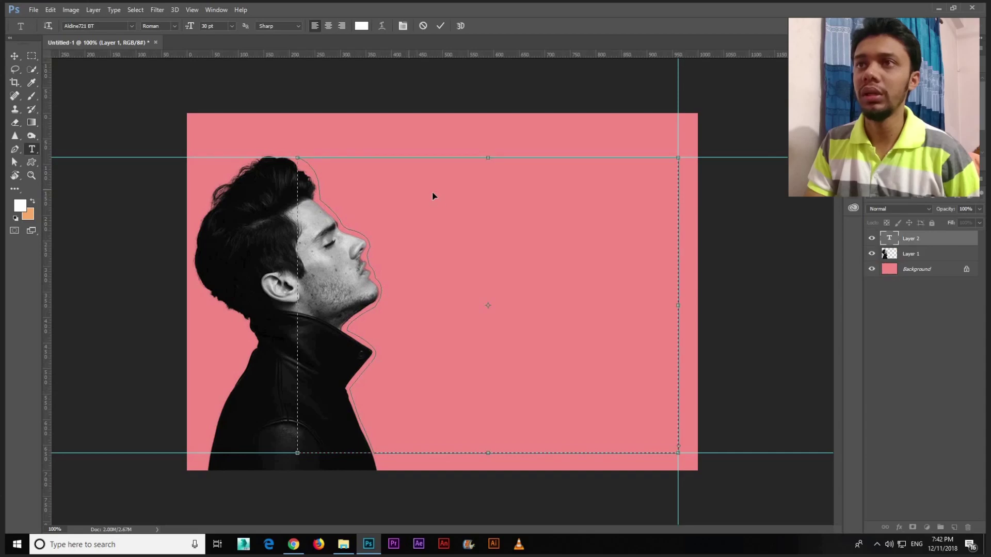
{"action": "left_click", "coordinate": [232, 26]}
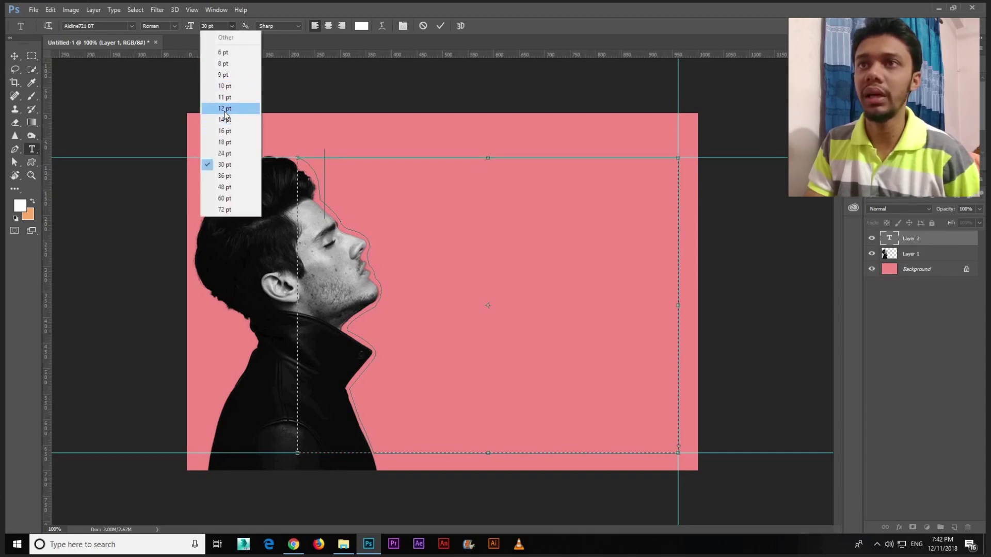
{"action": "left_click", "coordinate": [225, 108]}
{"action": "left_click", "coordinate": [233, 26]}
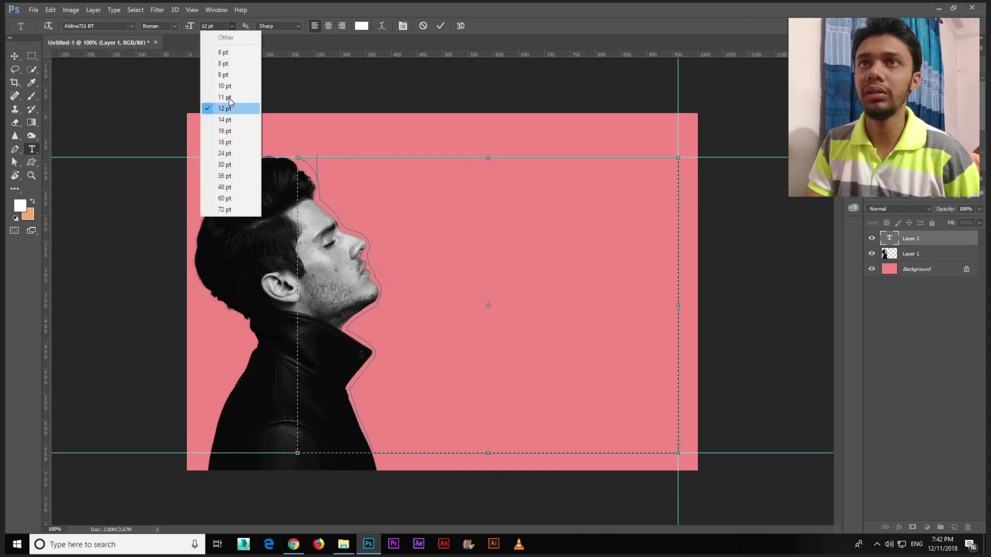
{"action": "left_click", "coordinate": [227, 103]}
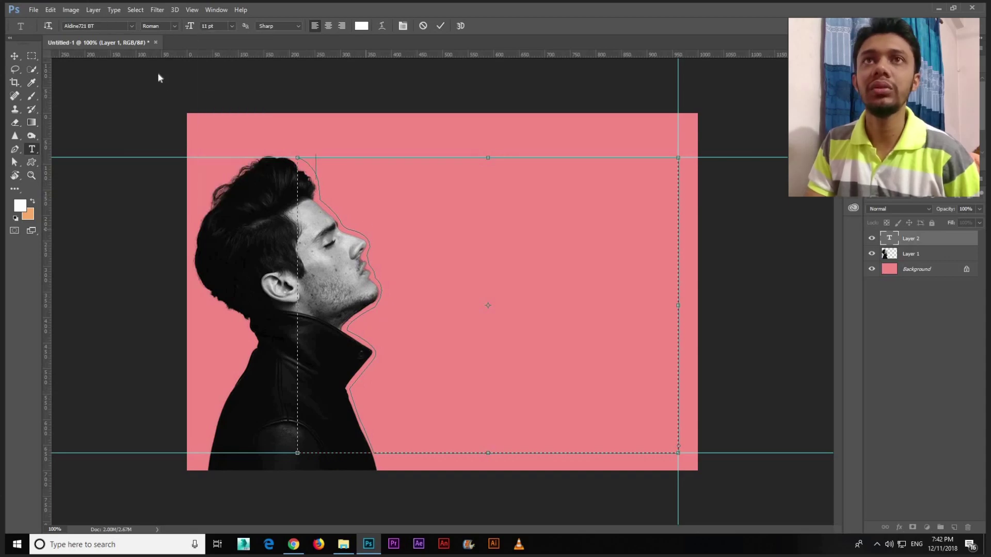
Step: Set the text to 6 pt and paste the Lorem Ipsum passage into the path instead of placeholder text
{"action": "left_click", "coordinate": [114, 9]}
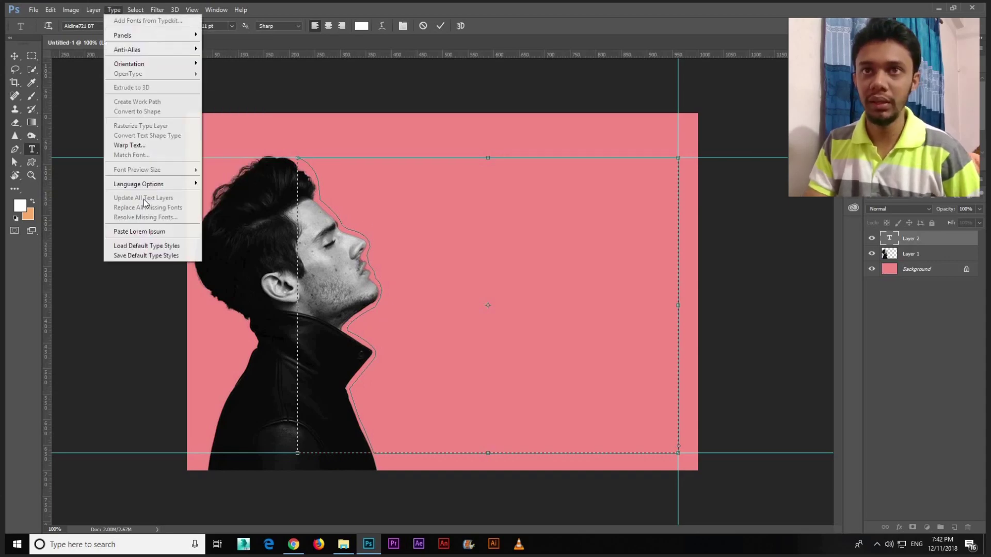
{"action": "left_click", "coordinate": [135, 230]}
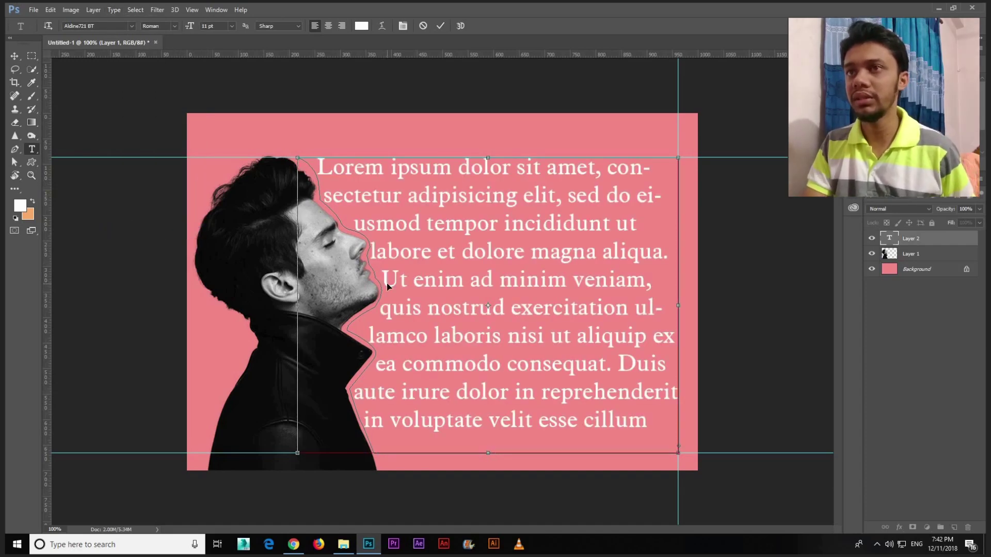
{"action": "key", "text": "ctrl+z"}
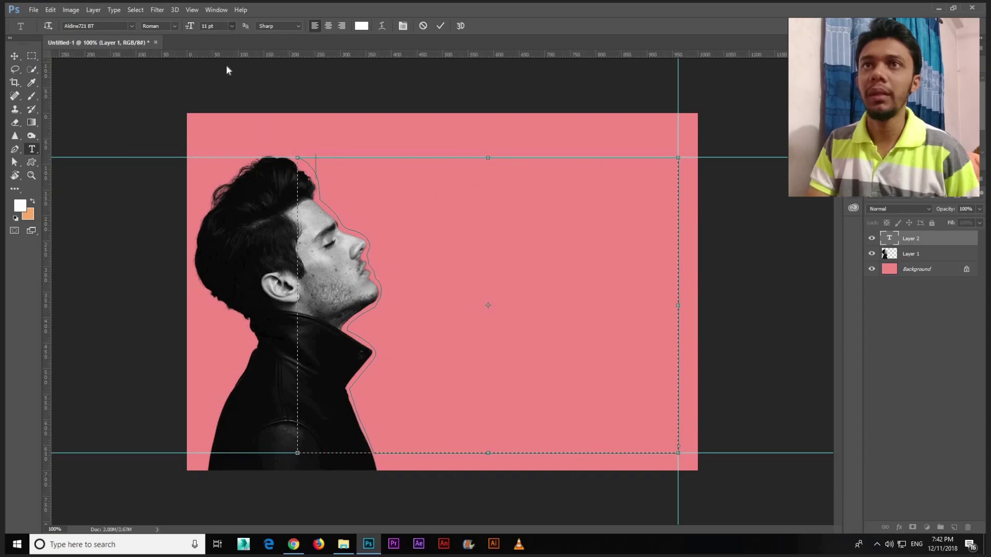
{"action": "left_click", "coordinate": [232, 26]}
{"action": "left_click", "coordinate": [339, 196]}
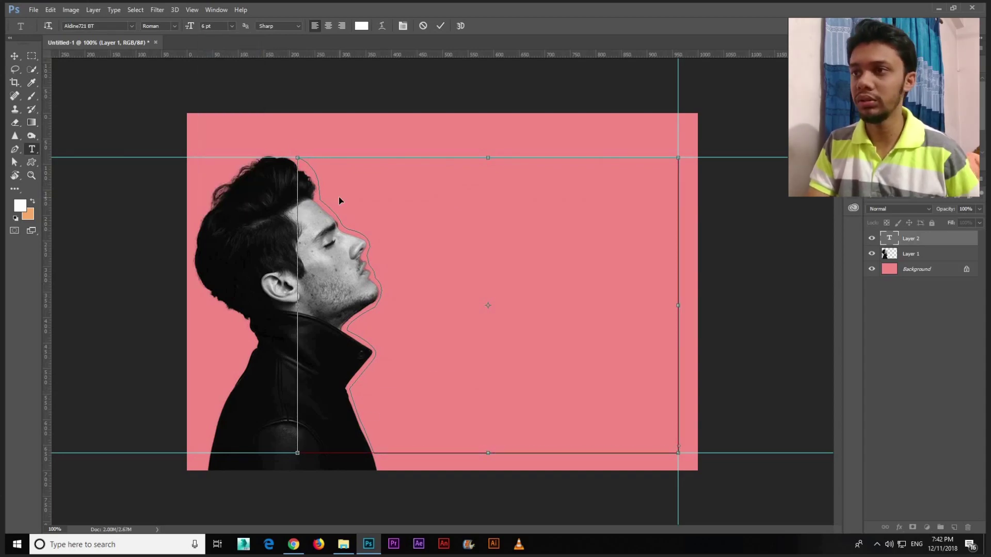
{"action": "key", "text": "ctrl+v"}
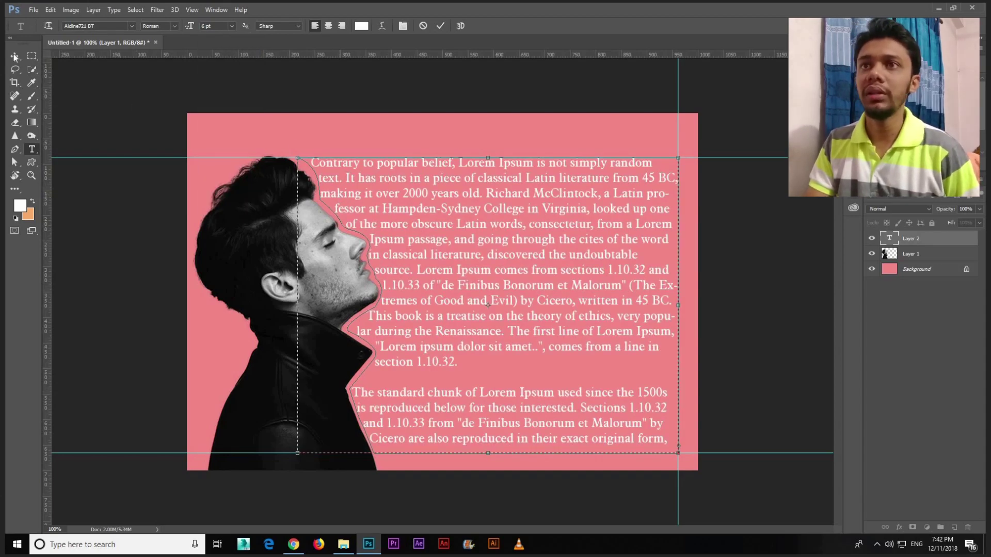
{"action": "left_click", "coordinate": [14, 56]}
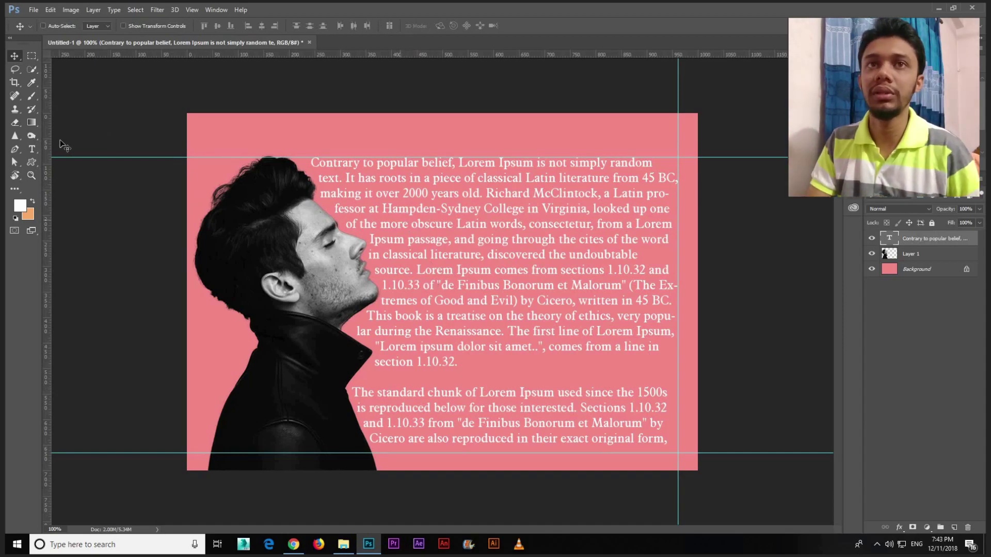
Step: Try right alignment, revert it, and shrink the paragraph text to 4 pt
{"action": "key", "text": "t"}
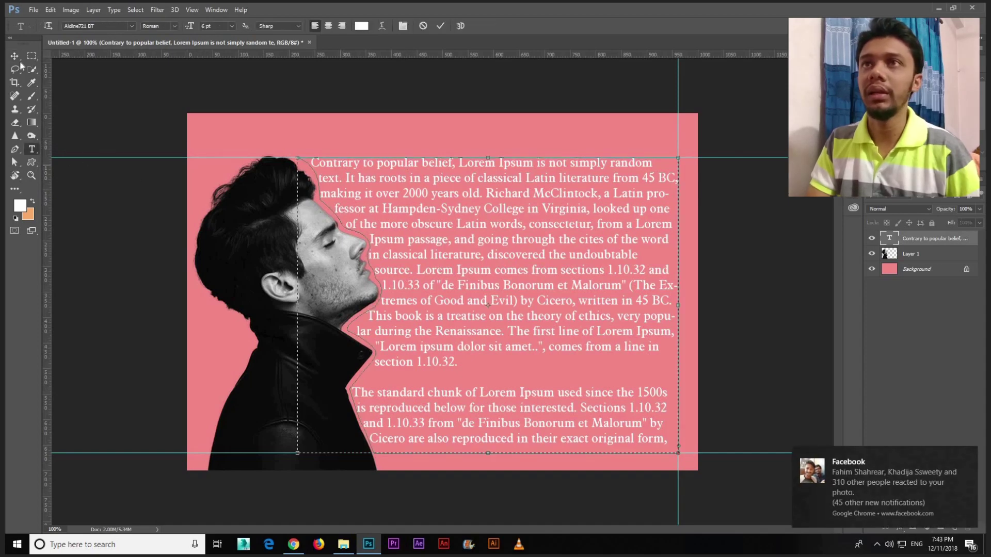
{"action": "left_click", "coordinate": [342, 26]}
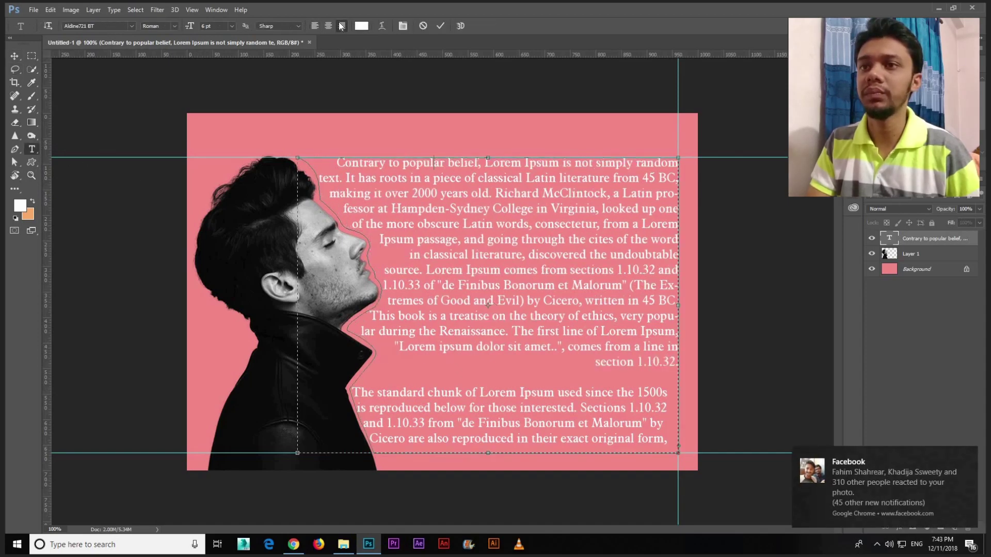
{"action": "left_click", "coordinate": [314, 26]}
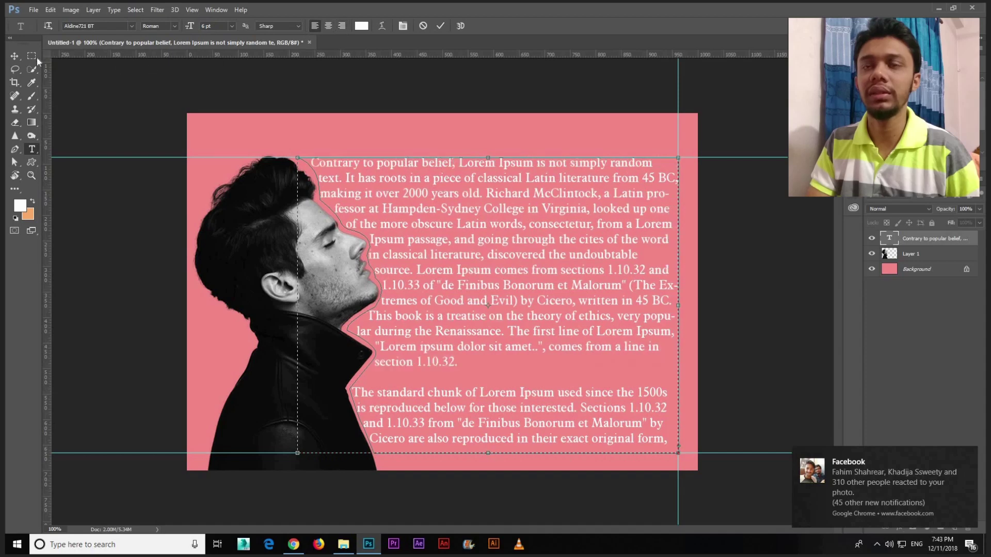
{"action": "left_click", "coordinate": [14, 56]}
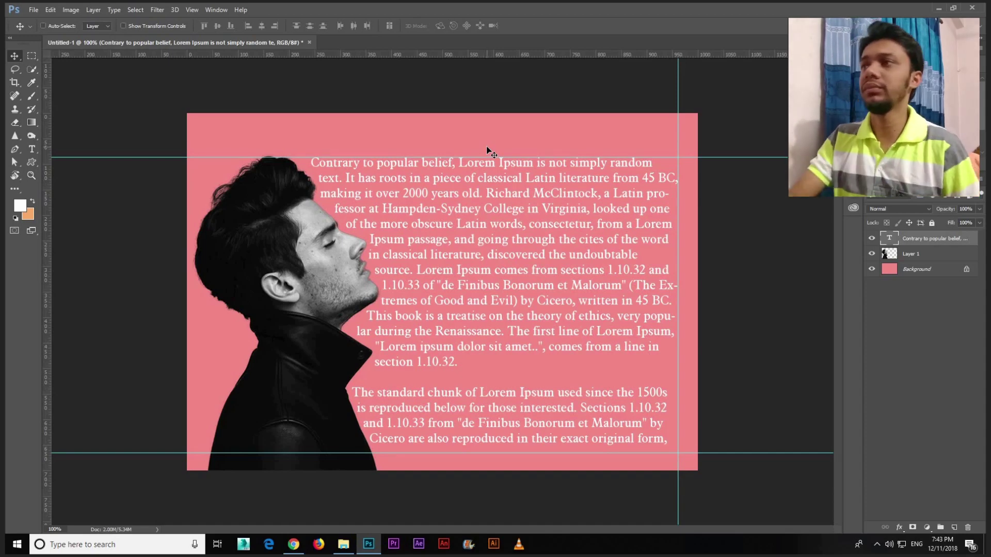
{"action": "key", "text": "t"}
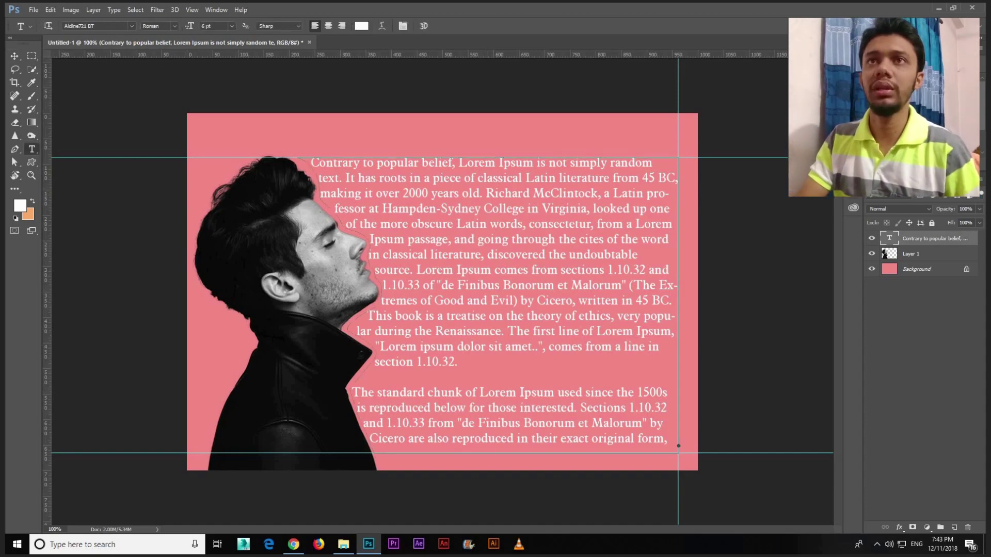
{"action": "type", "text": "4"}
{"action": "key", "text": "Return"}
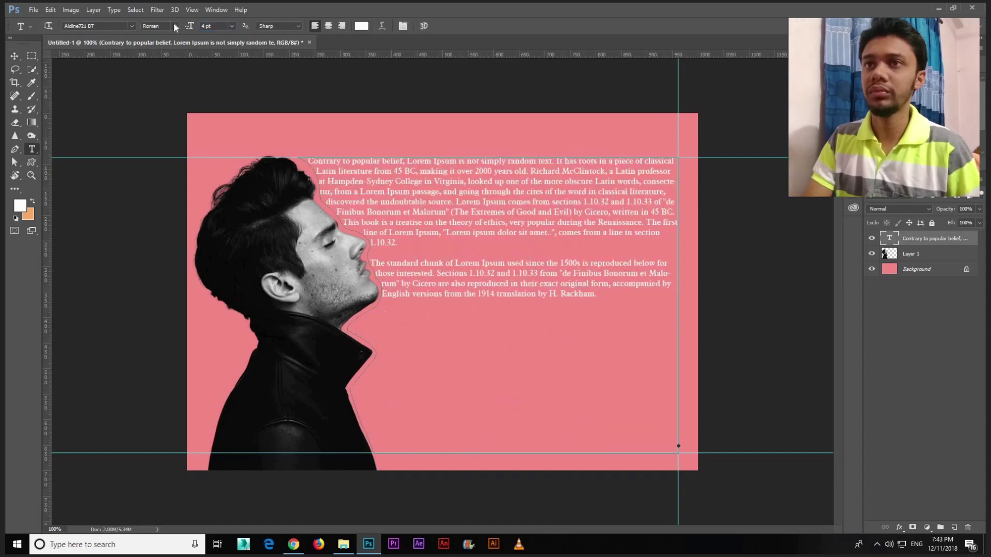
Step: Copy all the paragraph text and paste a second copy at its end
{"action": "left_click", "coordinate": [594, 293]}
{"action": "key", "text": "ctrl+a"}
{"action": "key", "text": "ctrl+c"}
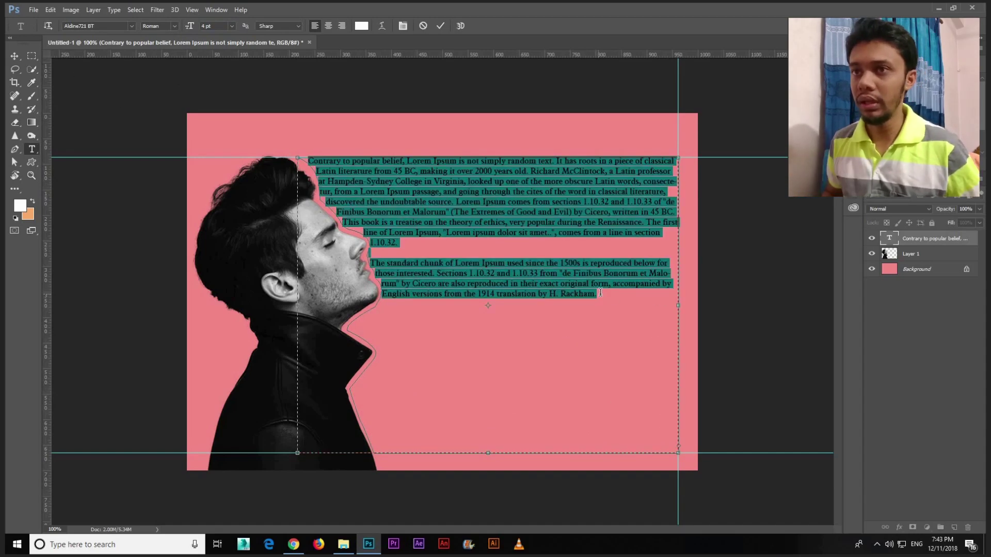
{"action": "key", "text": "ctrl+Return"}
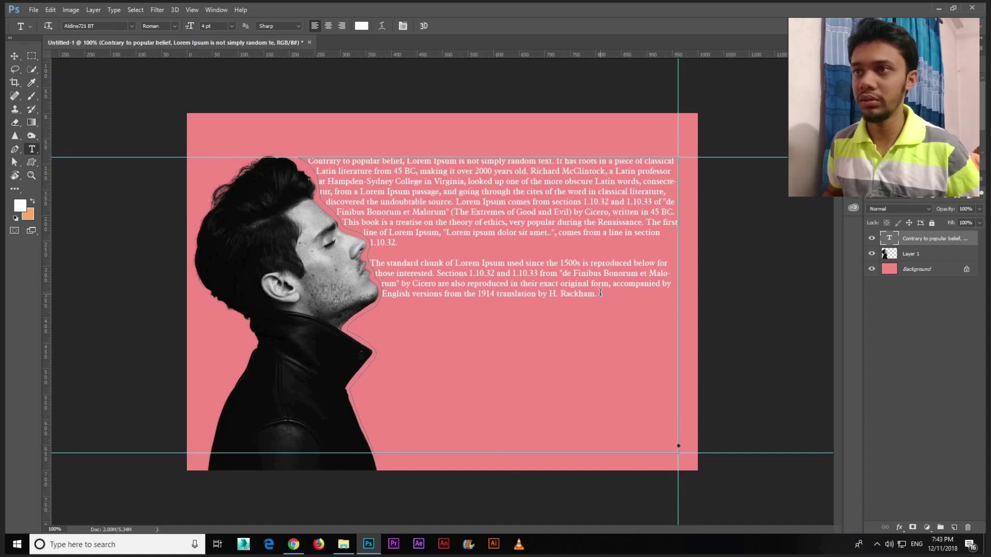
{"action": "left_click", "coordinate": [601, 294]}
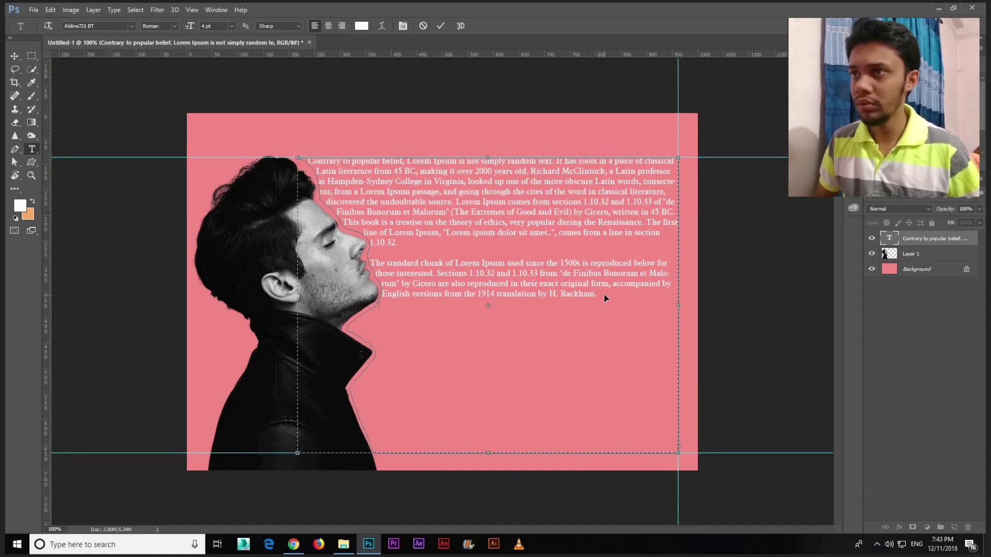
{"action": "key", "text": "Return"}
{"action": "key", "text": "ctrl+v"}
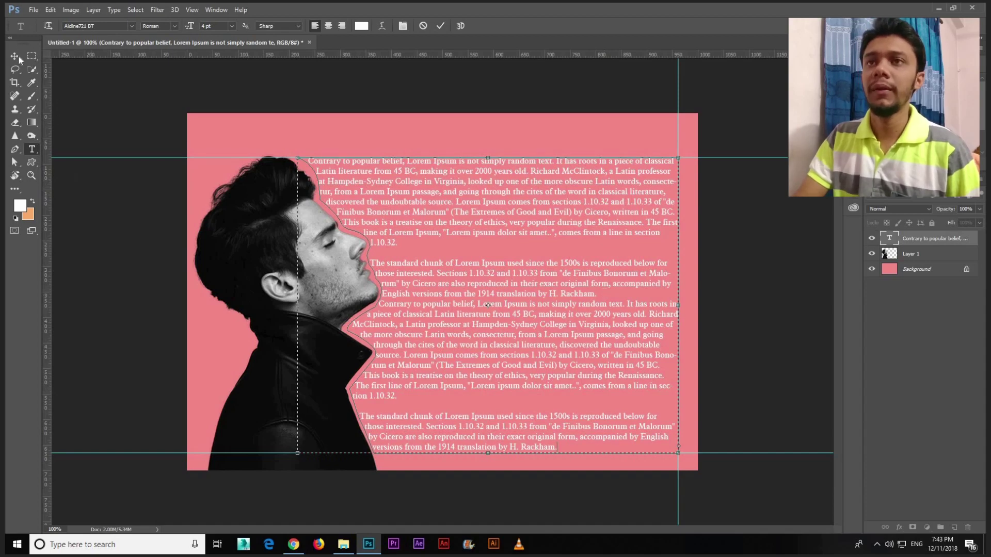
{"action": "left_click", "coordinate": [16, 55]}
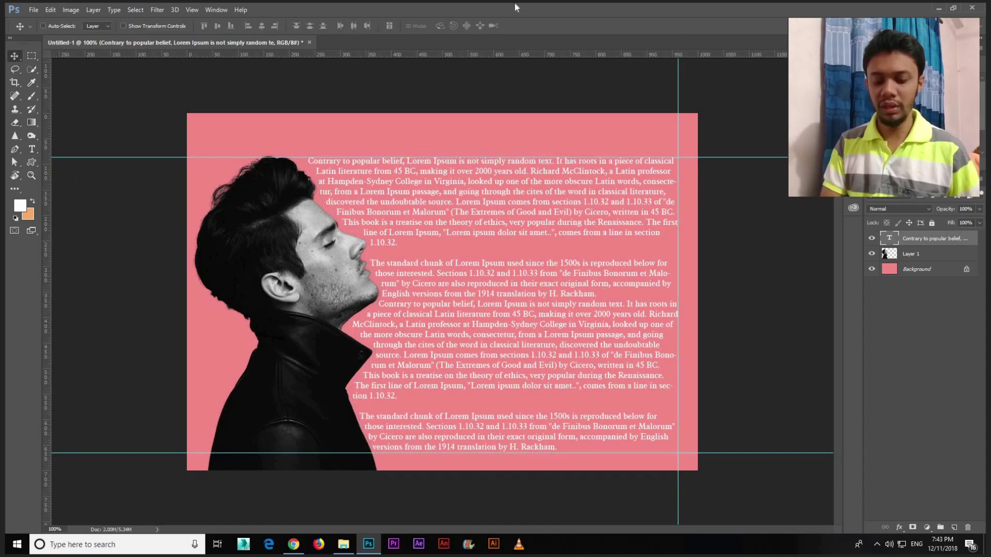